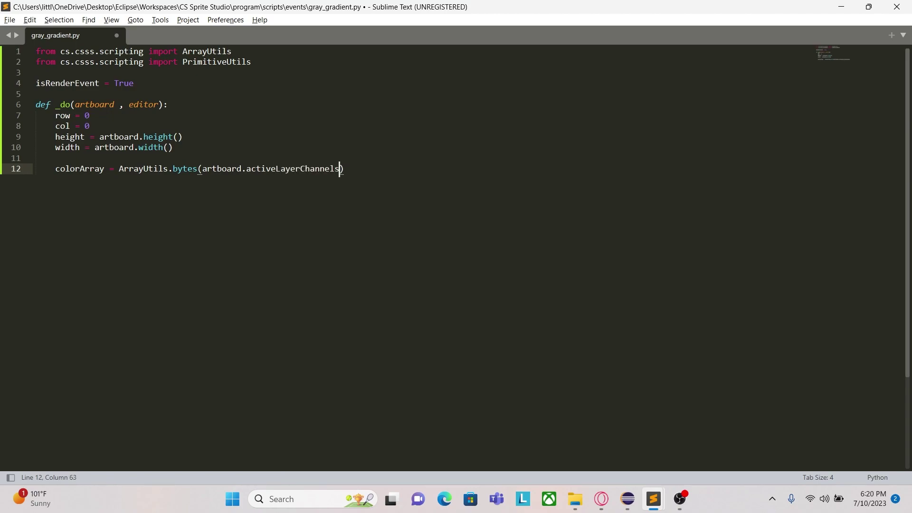
- Add colorArray[3] = -1 below the colorArray definition, preceded by the comment "#sets the last byte to 255", and save the script
key(End)
key(Return)
text(colorArray[3] = -1)
key(Return)
key(Up)
key(Up)
key(End)
key(Return)
text(#sets the last byte to 255)
key(Down)
key(Down)
key(ctrl+s)
- Initialize channelValue and channelValueAsByte to 0 in the _do function
key(Return)
text(channelValue = 0)
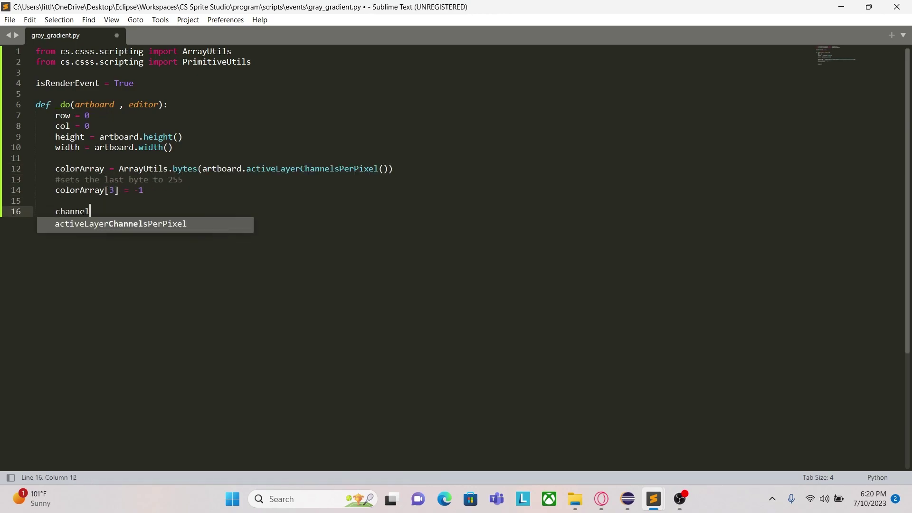
key(Return)
text(channelValueAsByte = 0)
key(Return)
- Start a "while row < height:" loop that computes heightwisePercentage = row / height
key(Return)
text(while row < height:)
key(Return)
key(Return)
text(heightwisePercentage = row / height)
key(Return)
key(Return)
- End the row loop body with col = 0 followed by row = row + 1
text(while c)
key(BackSpace)
key(BackSpace)
key(BackSpace)
key(BackSpace)
key(BackSpace)
key(BackSpace)
key(BackSpace)
text(row = row + 1)
key(Up)
key(Return)
key(Tab)
text(col = 0)
- Nest a "while col < width:" loop before the col reset, computing widthwisePercentage = col / width, with a blank line under its header
key(Up)
key(Return)
key(Tab)
key(Tab)
text(while col < width:)
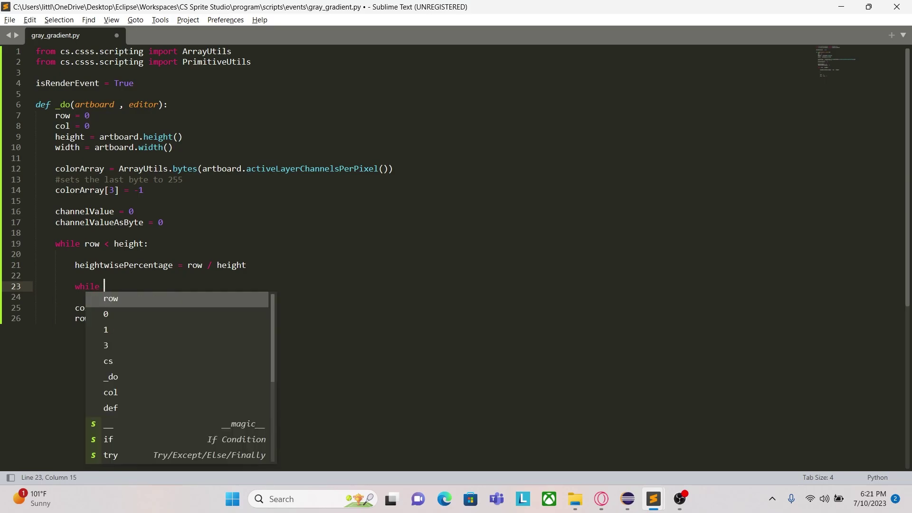
key(Return)
key(ctrl+s)
text(widthwisePercentage = col / w)
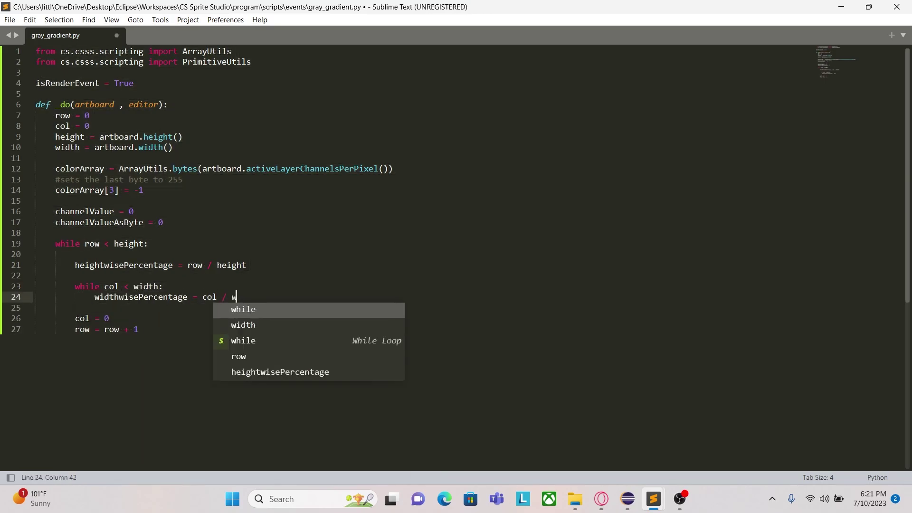
text(idth)
key(Home)
key(Return)
key(End)
- Compute channelValue as (widthwisePercentage * 127) + (heightwisePercentage * 128) and set channelValueAsByte to PrimitiveUtils.toByte(channelValue)
key(Return)
text(channelValue = (width)
key(Tab)
text(* 127) + (heigh)
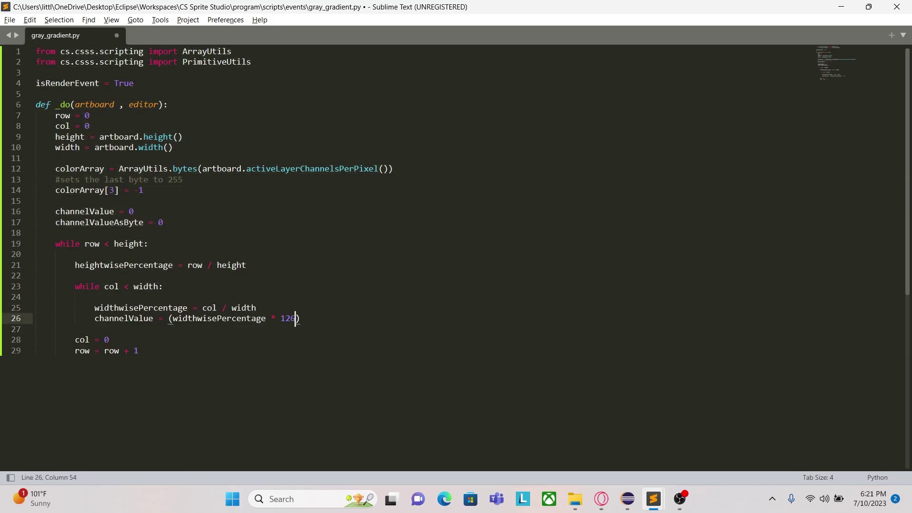
key(Tab)
text(* 128))
key(Return)
key(ctrl+s)
text(channelValueAsByte = PrimitiveUtils.toByte(channelValue)
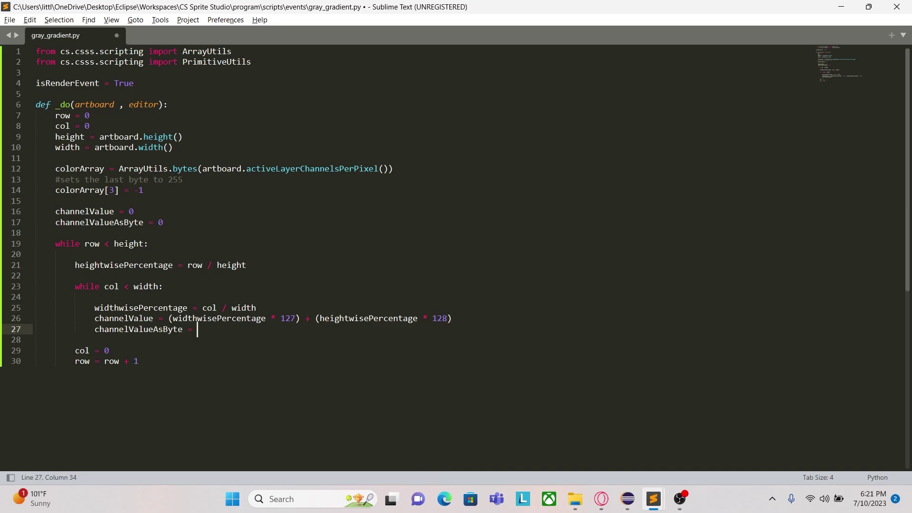
key(End)
- Assign channelValueAsByte to colorArray[0], colorArray[1] and colorArray[2] inside the column loop
key(Return)
key(Return)
text(colorArray[0] = channelValueAsByte)
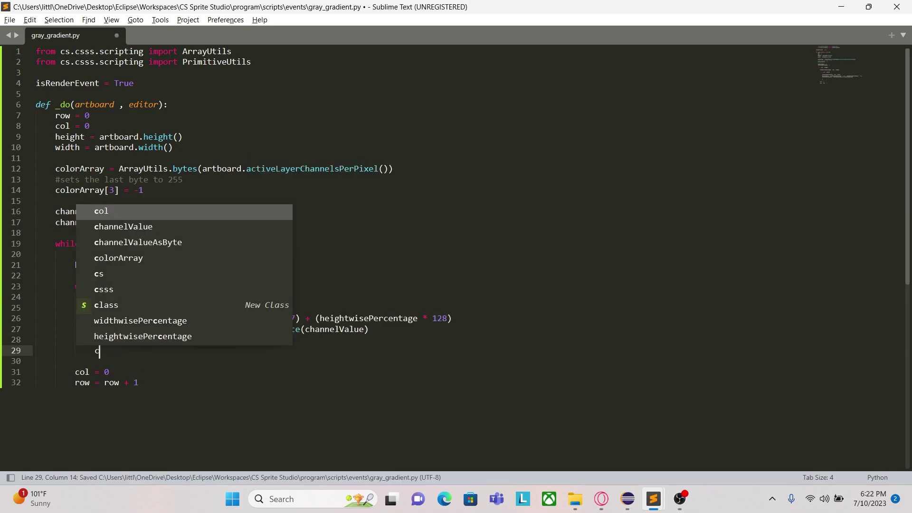
key(Return)
text(colorArray[1] = channelValueAsByte)
key(Return)
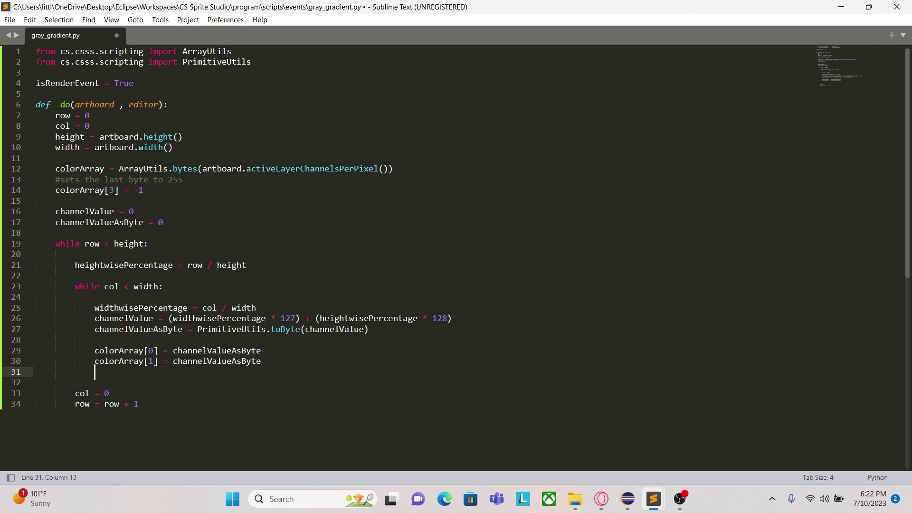
text(colorArray[2] = channelValueAsByte)
- Insert the comment "#sets the values of the array to the value of the pixel at the current position" above the colorArray[0] assignment
key(Up)
key(Up)
key(Up)
key(Up)
key(Return)
text(#sets the values of the array )
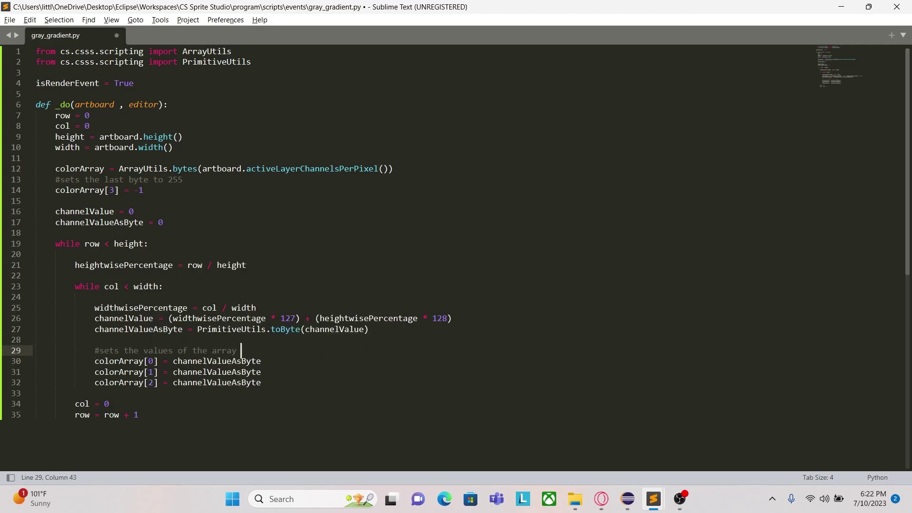
text(to the value of the pixel at the current position)
- Below the array assignments, define pixelColor = artboard.createPaletttePixel(colorArray)
key(Down)
key(Down)
key(Down)
key(Return)
key(Return)
text(pixelColor = artboard.createPaletttePixel(colorArray))
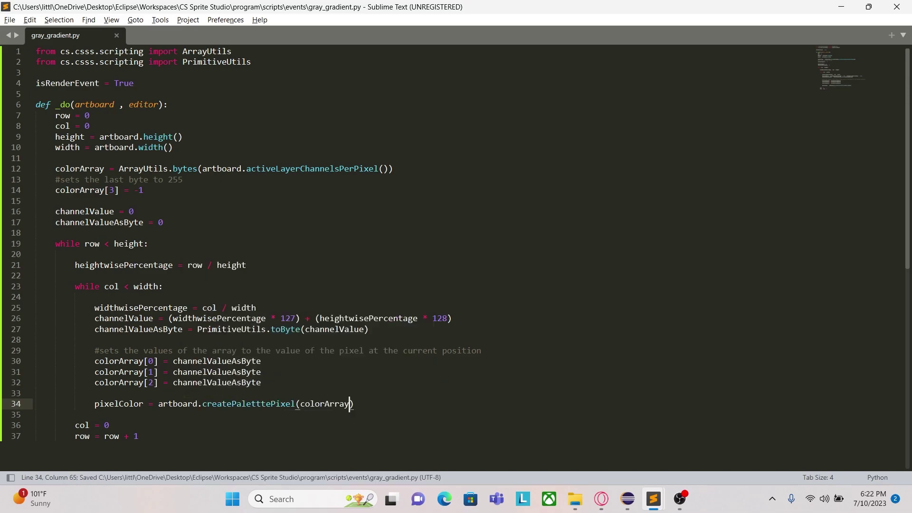
- Add artboard.putColorInImage(col , row , 1 , 1 , pixelColor) and col = col + 1 to the column loop, and save the script
key(Return)
text(artboard.putColorInImage(col , row , 1 , 1 , pix)
key(Tab)
key(Right)
key(Return)
text(col = col + 1)
key(ctrl+s)
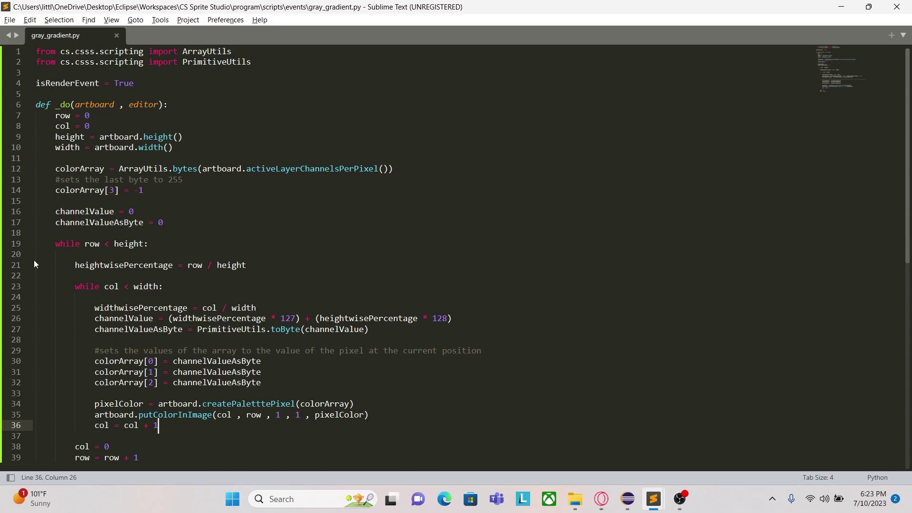
- At the end of the file, define undo(artboard , editor) calling artboard.setToCheckeredBackground(), and save the script
key(ctrl+End)
key(Return)
text(def undo(artboard ,e)
key(BackSpace)
key(BackSpace)
text(editor)
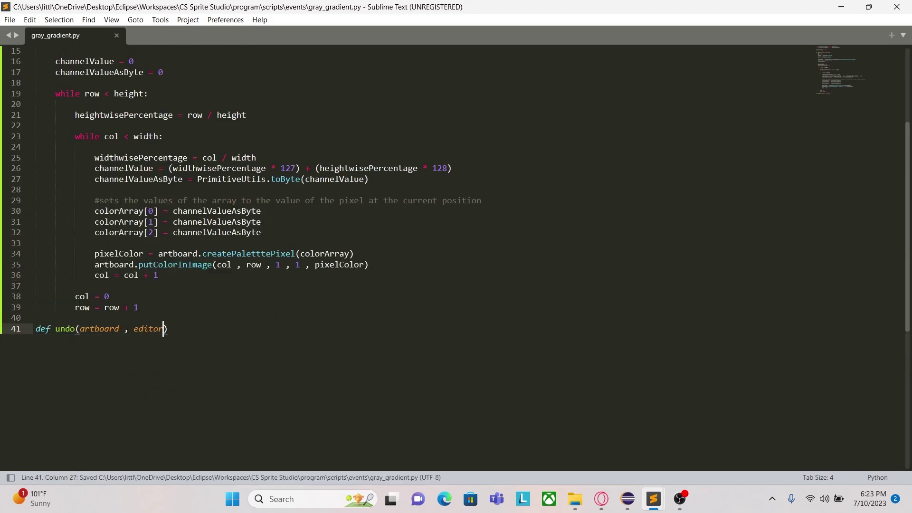
text():)
key(Return)
text(artboard.setToCheckeredBackground())
key(ctrl+s)
- Add the comment "#TODO: do programmatically to acommodate different number of channels pixels" above the colorArray[0] assignment
scroll(220, 370, up, 5)
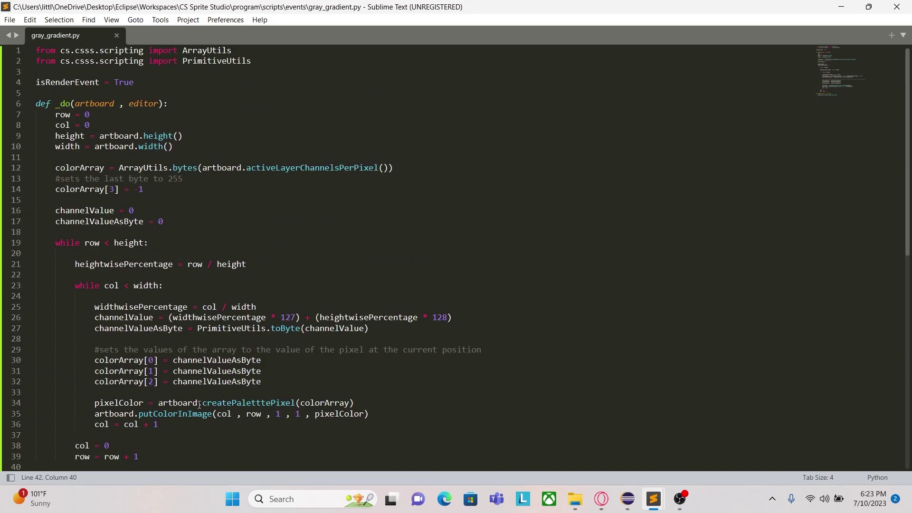
click(503, 350)
key(Return)
text(#TODO: do programmatically )
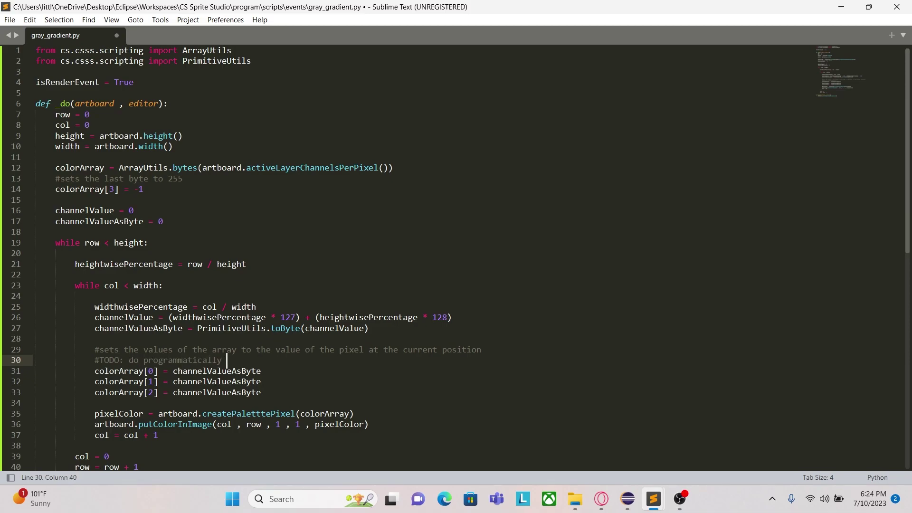
text(to acommodate different number of channels pixels)
- Copy the TODO comment to the line above colorArray[3] = -1 and save the script
click(209, 179)
drag(535, 361, 534, 353)
key(ctrl+c)
click(210, 179)
key(ctrl+v)
click(88, 192)
key(ctrl+s)
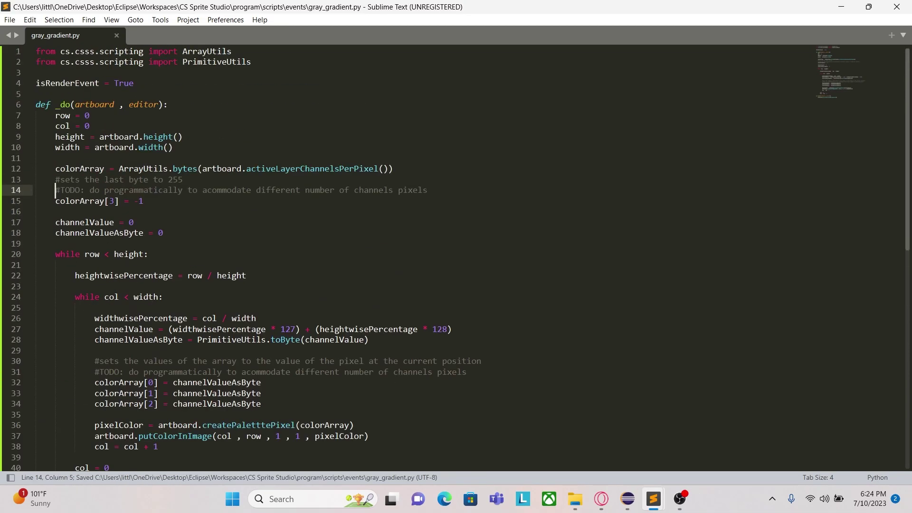
- Switch to Sprite Studio and execute gray_gradient.py as an artboard script
key(alt+Tab)
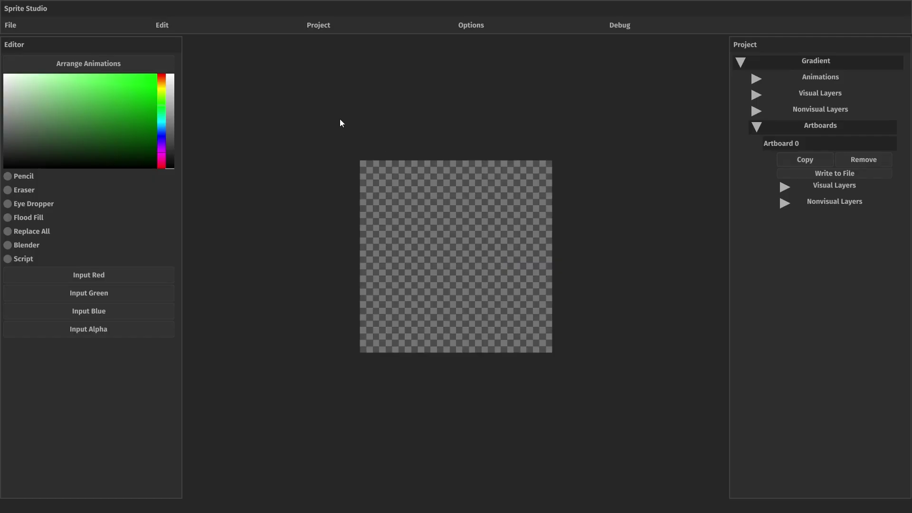
click(165, 28)
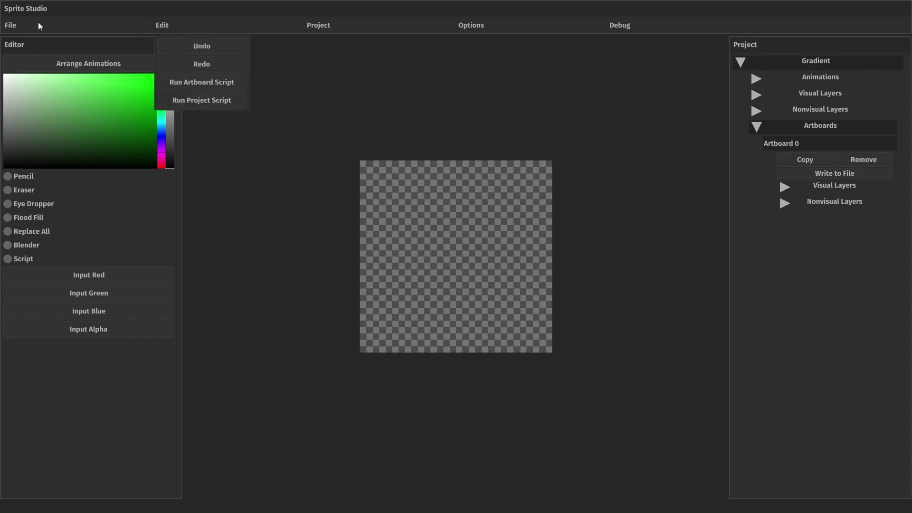
click(198, 88)
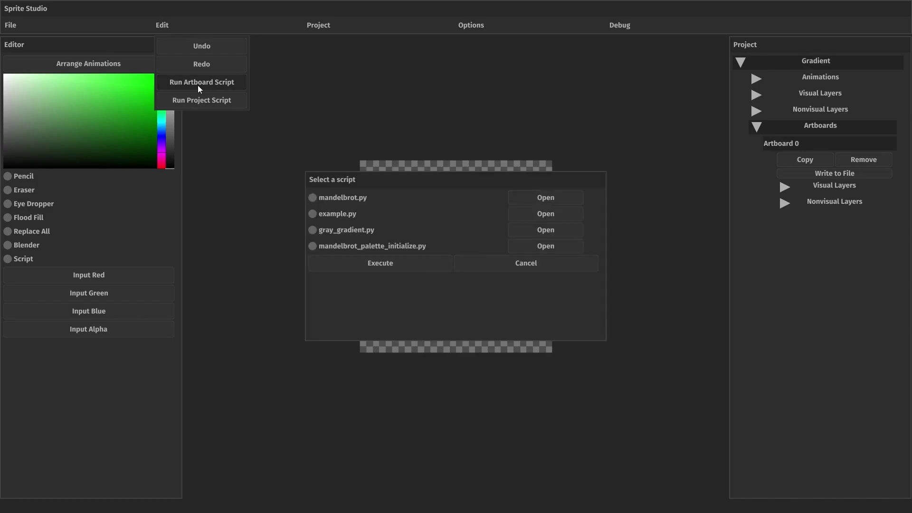
click(362, 232)
click(414, 259)
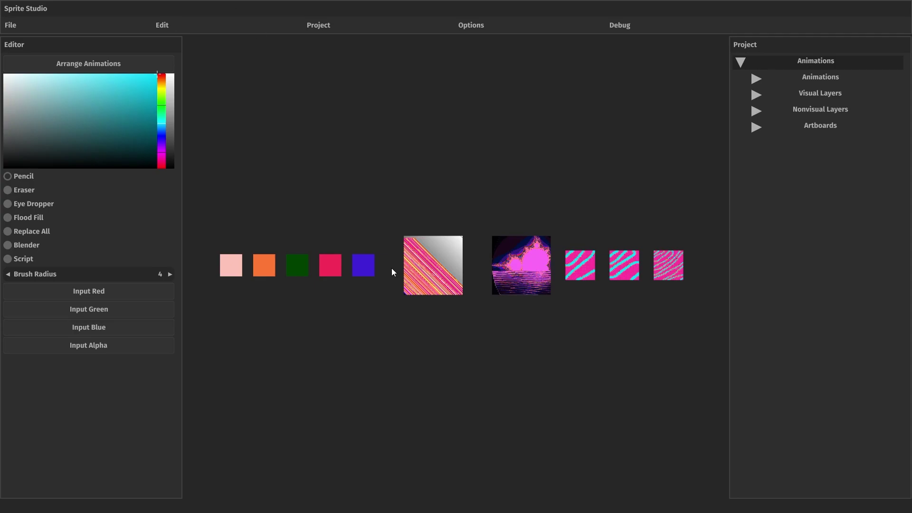
scroll(397, 294, up, 3)
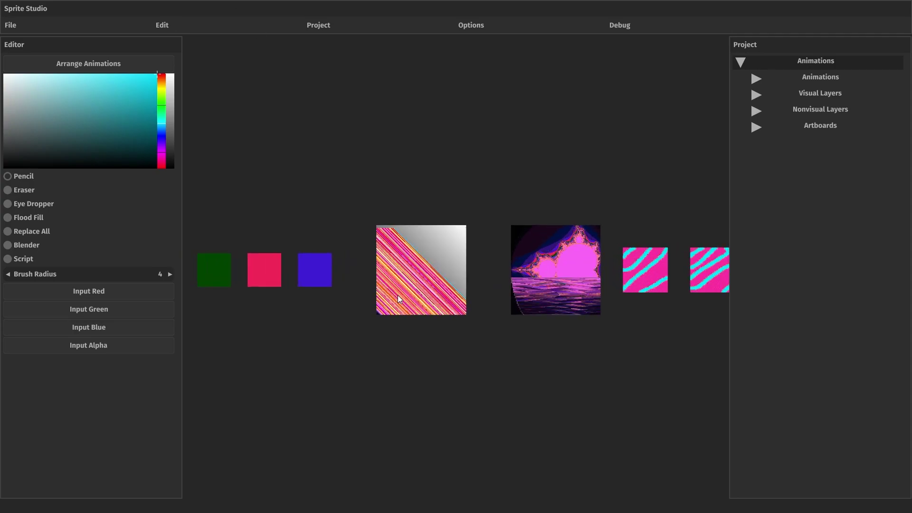
scroll(398, 295, down, 2)
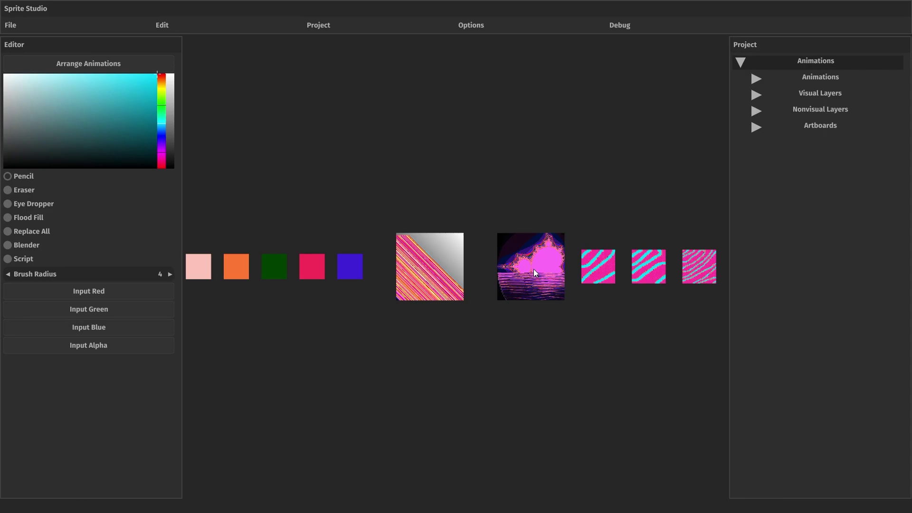
scroll(533, 269, down, 1)
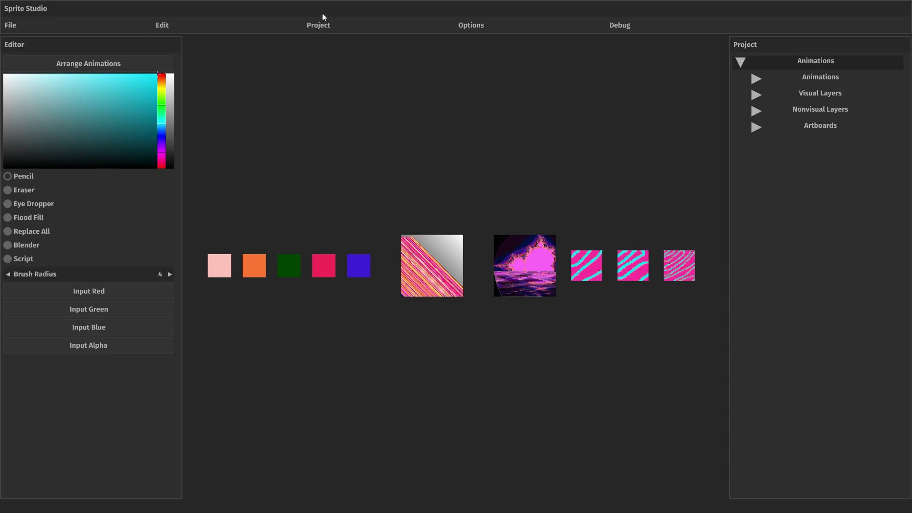
- Add a new animation named "Animation One" to the project
click(324, 27)
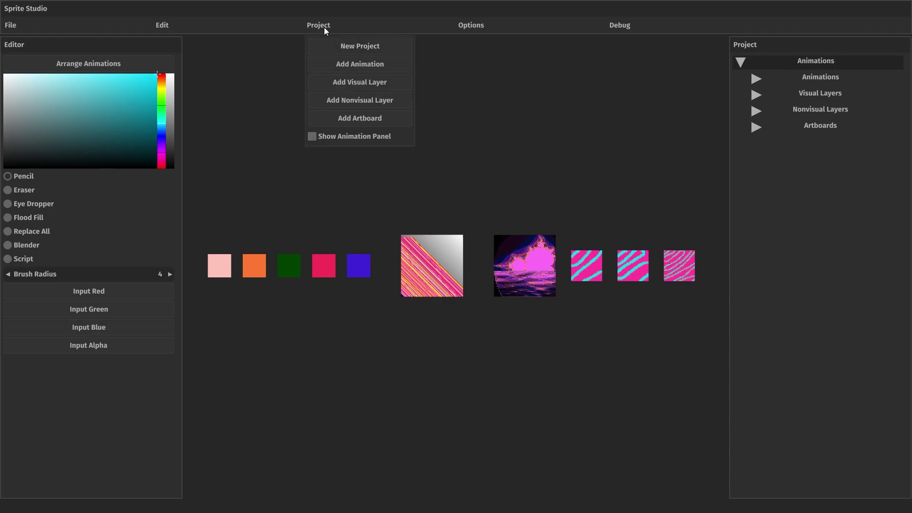
click(348, 65)
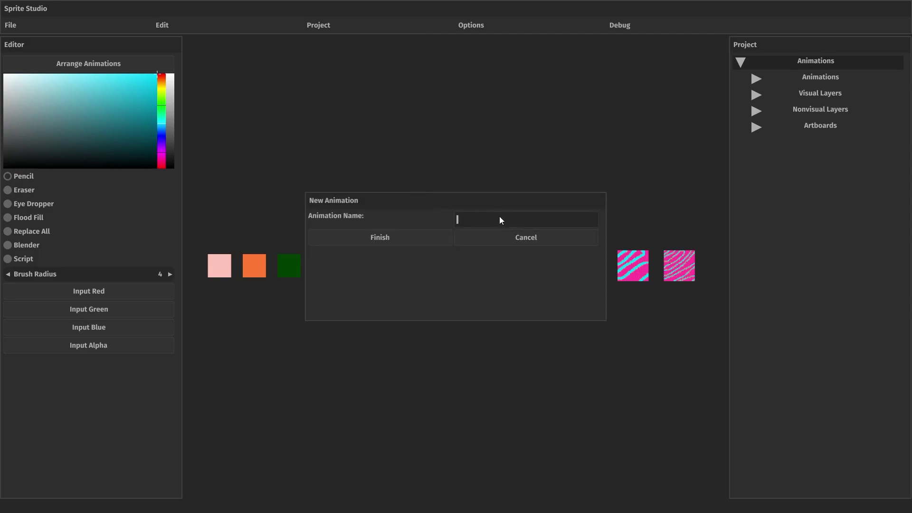
text(Animation One)
click(429, 235)
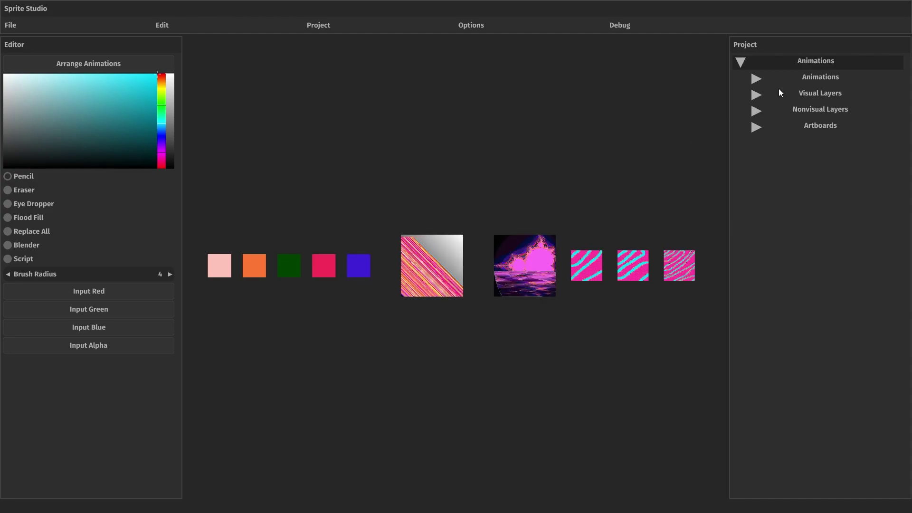
- Select Animation One in the project's animation list and collapse the project tree
click(793, 81)
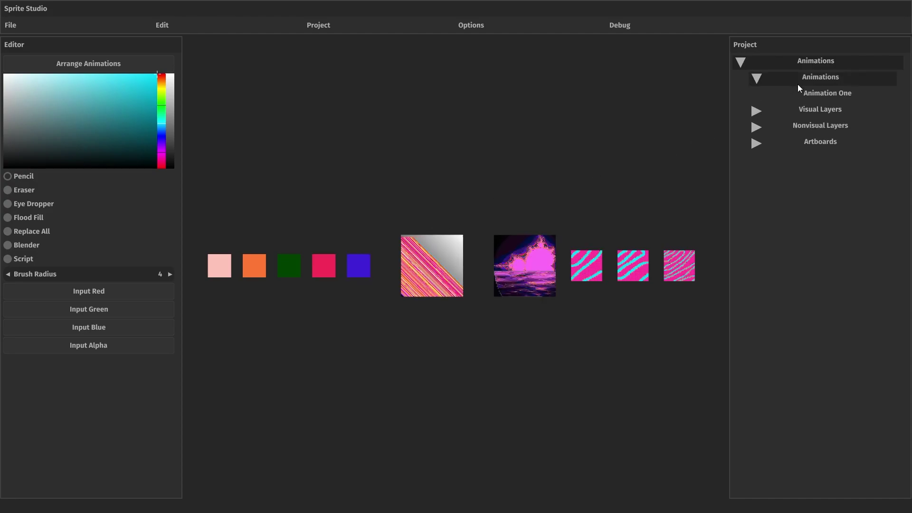
click(819, 92)
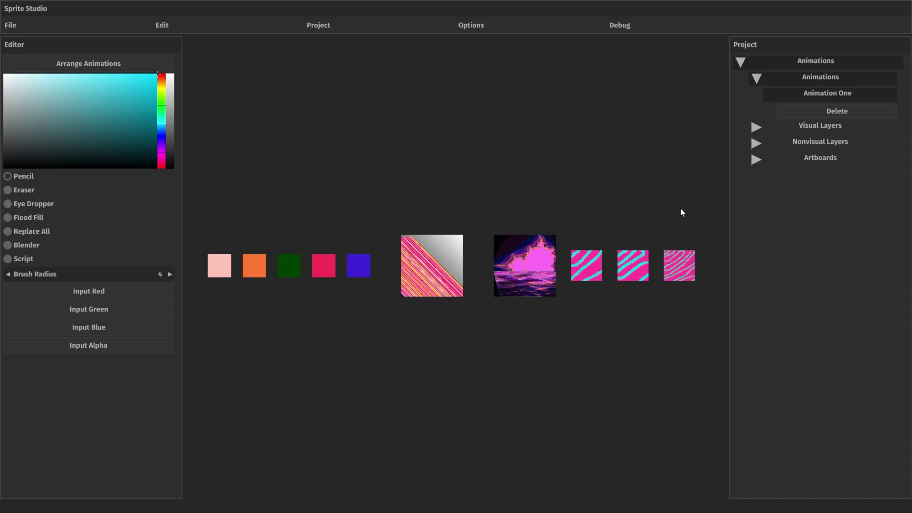
click(753, 59)
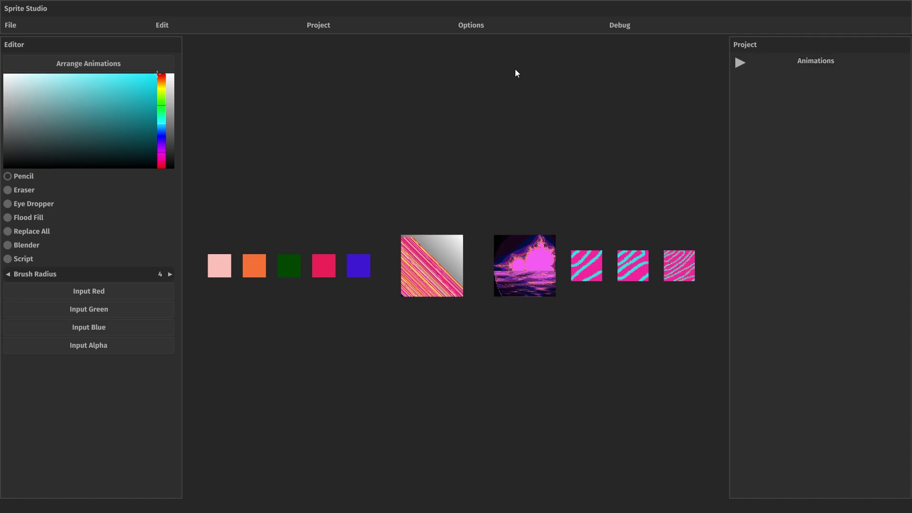
- Show the animation panel and expand the project tree again
click(327, 27)
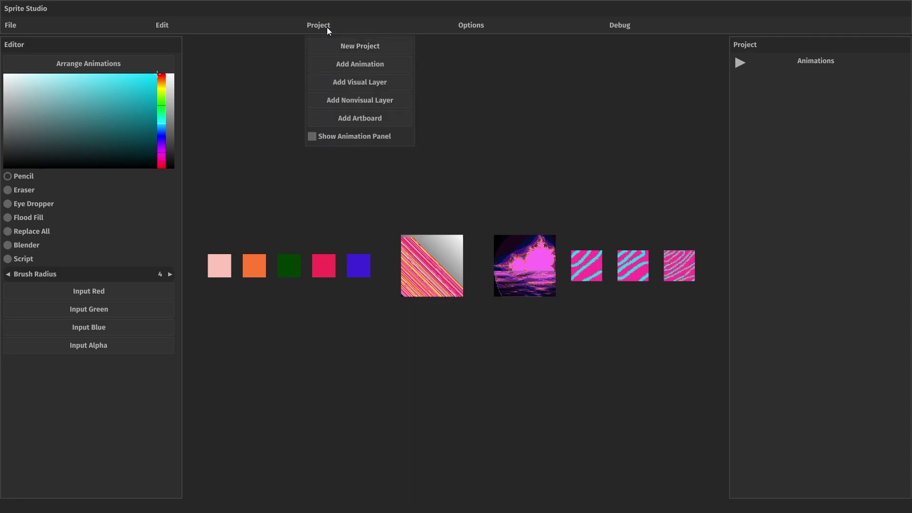
click(362, 137)
click(556, 128)
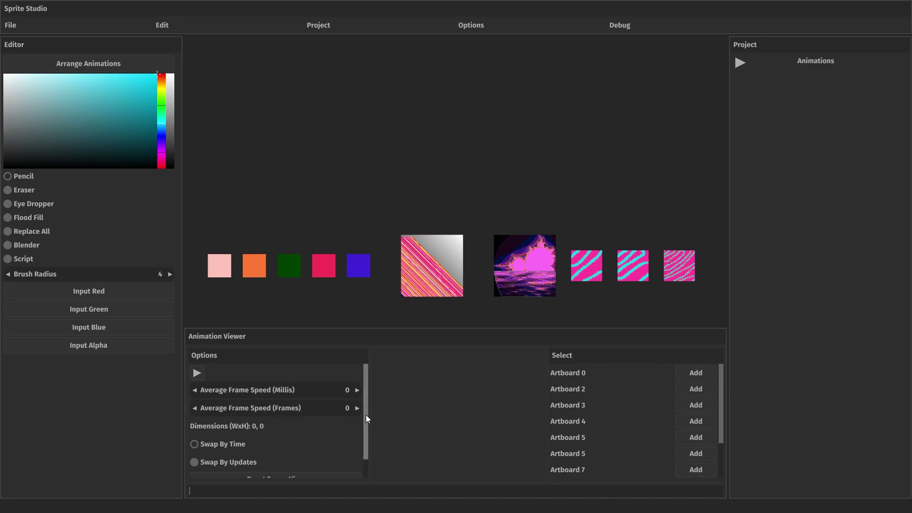
scroll(343, 416, down, 1)
scroll(341, 417, up, 1)
click(755, 64)
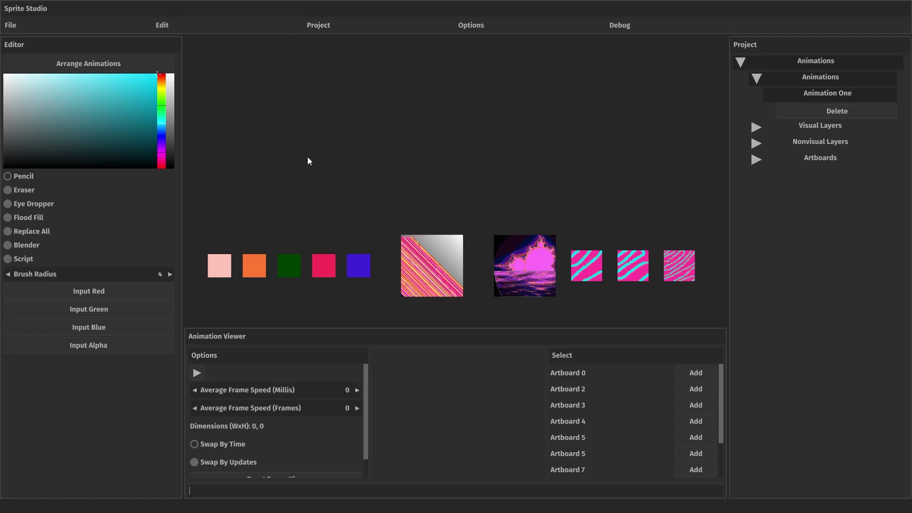
- Add a second animation named "Animation Two" and make Animation One the selected animation
click(305, 29)
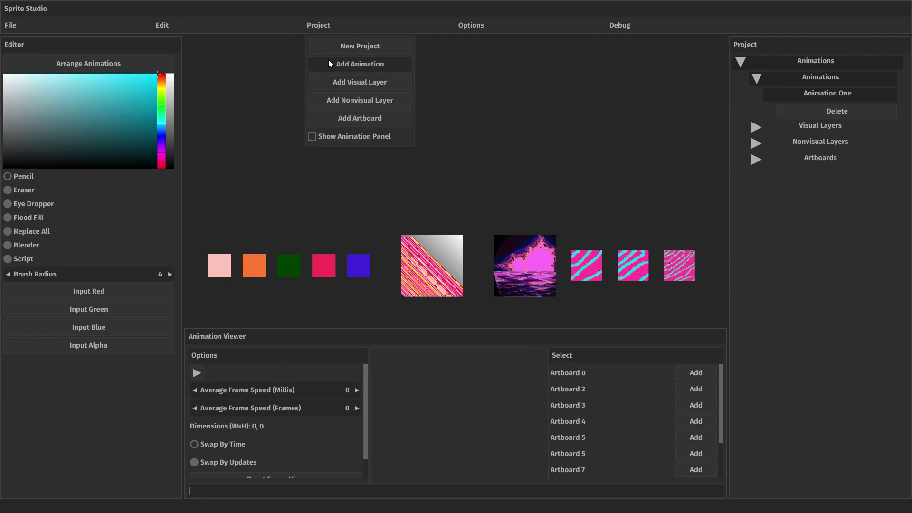
click(329, 60)
click(510, 214)
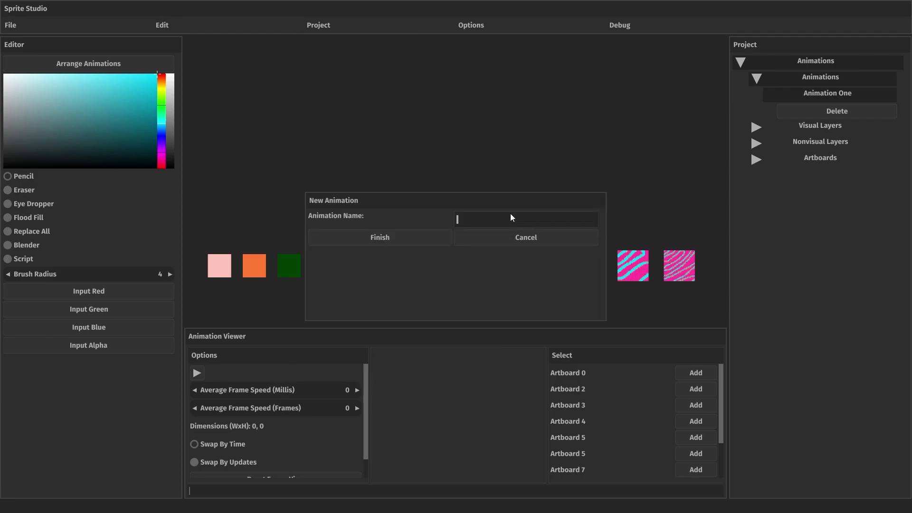
text(Animation Two)
click(432, 235)
click(849, 128)
click(839, 99)
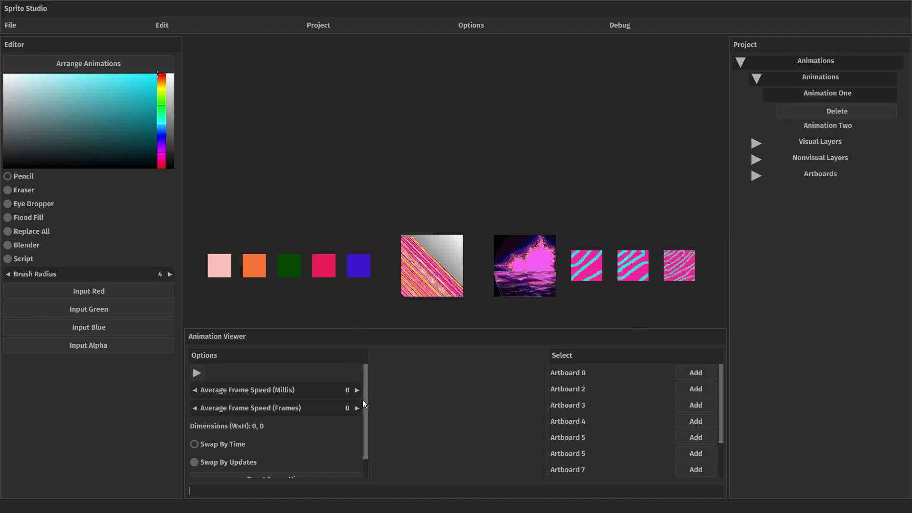
- Look through the frame speed, swap mode and frame view options of the Animation Viewer
mouse_move(363, 400)
mouse_down()
mouse_move(366, 428)
mouse_move(367, 402)
mouse_up()
scroll(252, 421, down, 1)
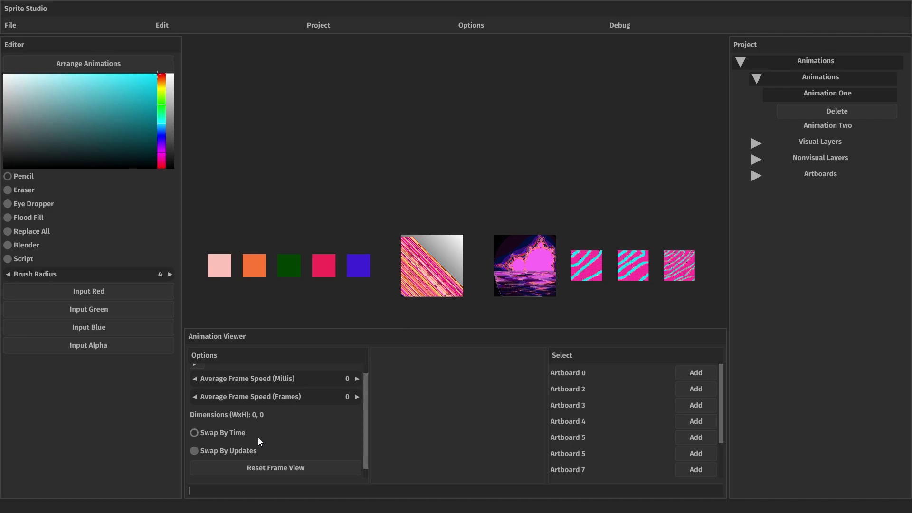
scroll(260, 441, down, 1)
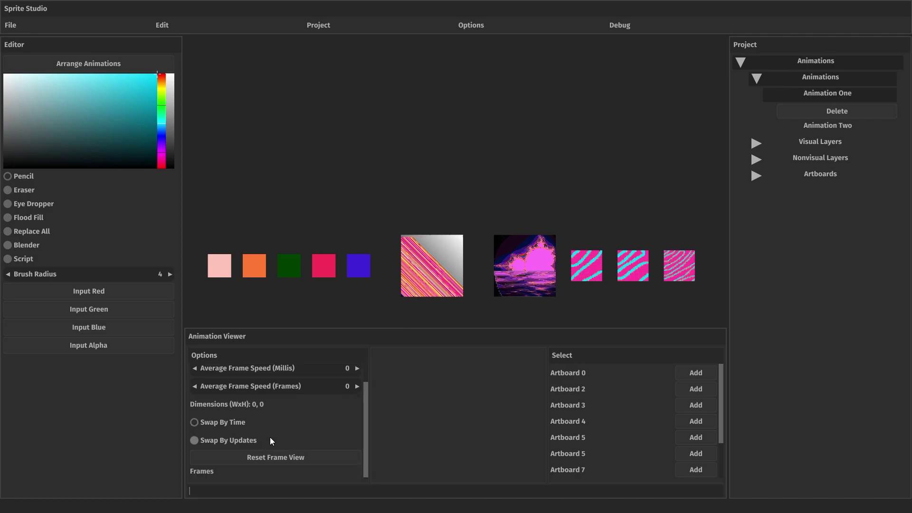
- Add Artboards 0, 2, 3, 4 and the first Artboard 5, the five solid-colour squares, to Animation One
scroll(317, 404, up, 2)
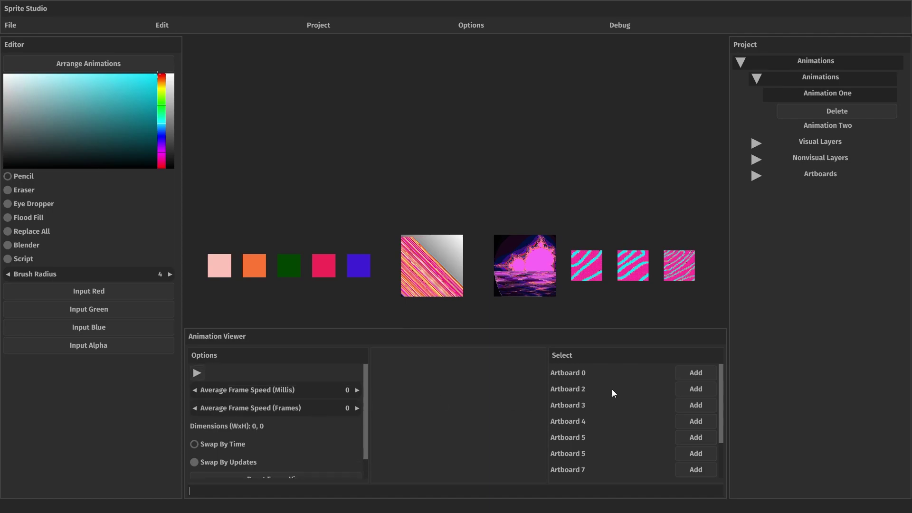
click(686, 375)
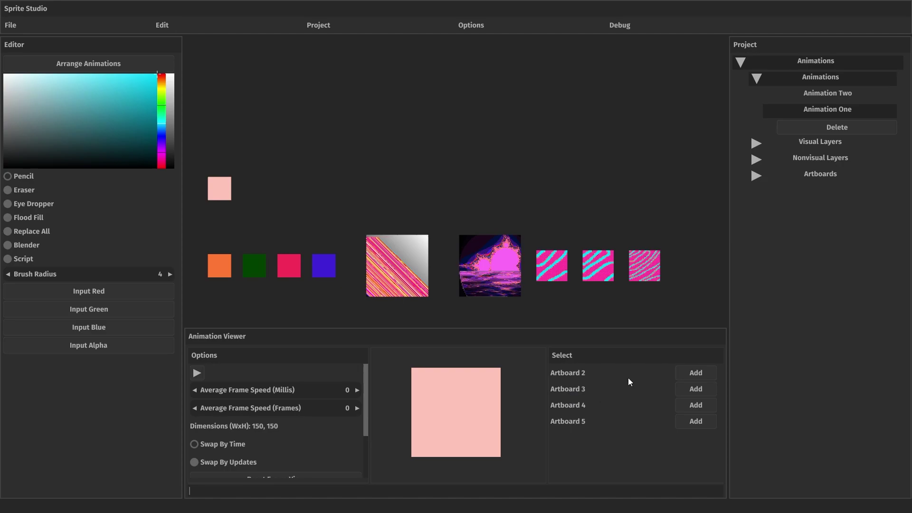
click(685, 376)
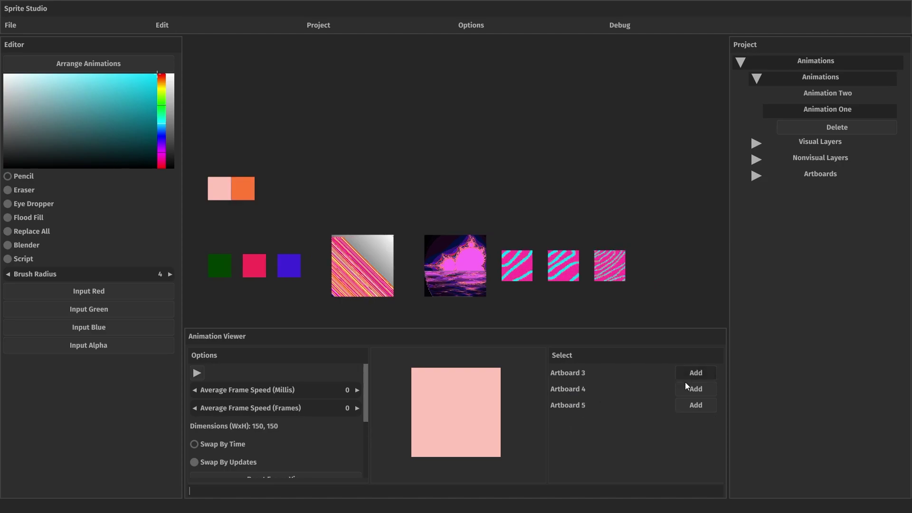
click(691, 377)
click(691, 377)
click(692, 377)
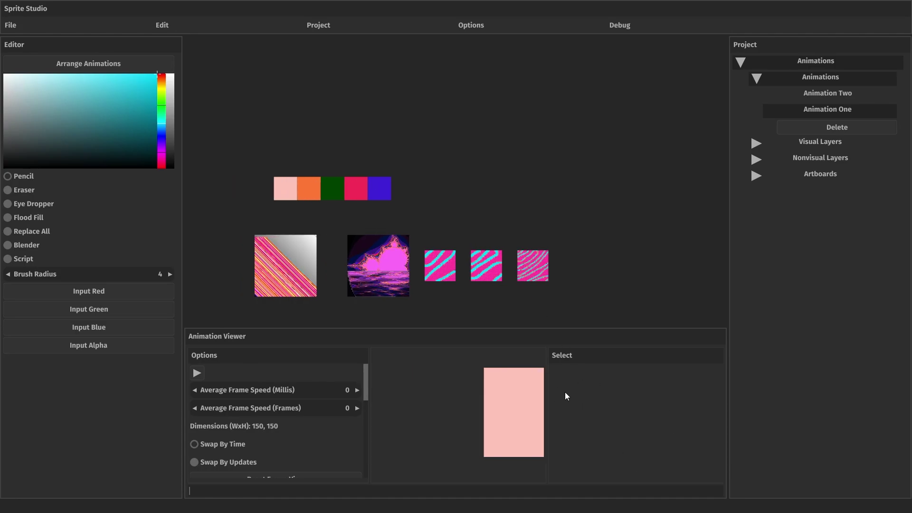
- Examine Animation One's frame preview and its five grouped colour artboards on the canvas at different zoom levels
scroll(511, 394, up, 2)
scroll(472, 402, down, 2)
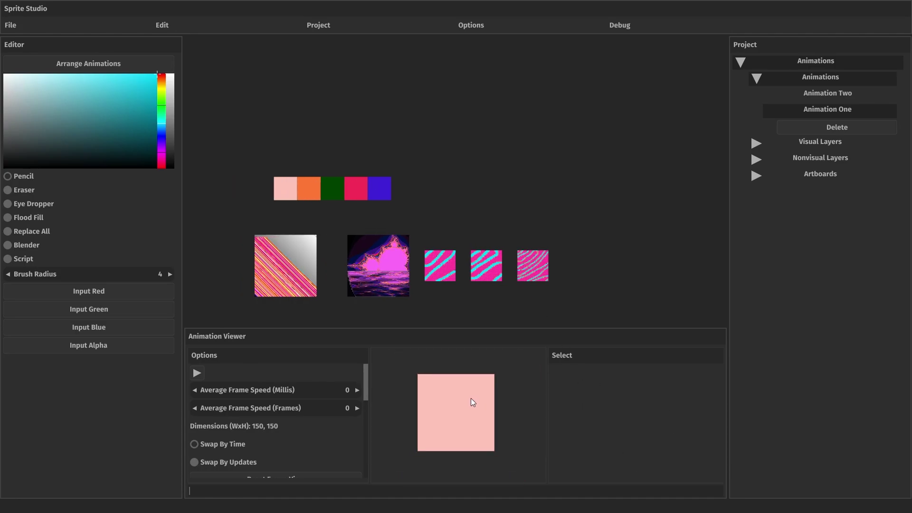
scroll(468, 401, up, 2)
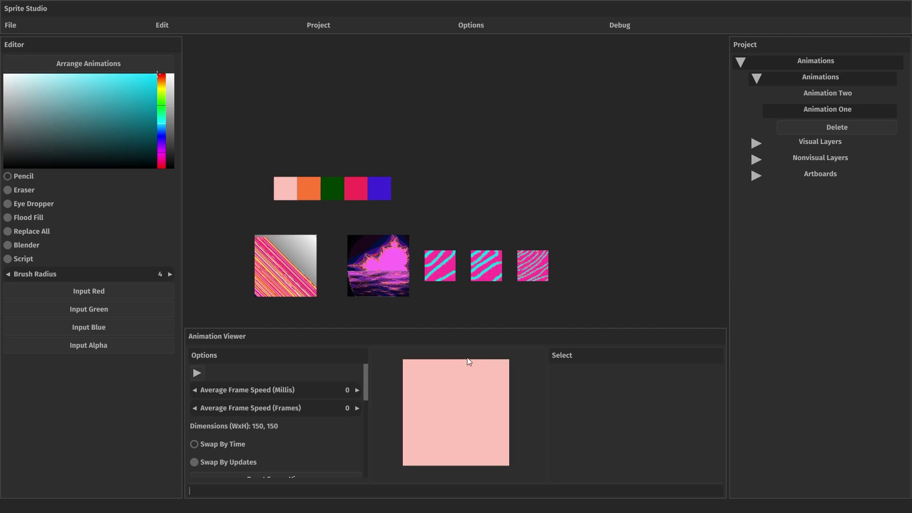
key(Left)
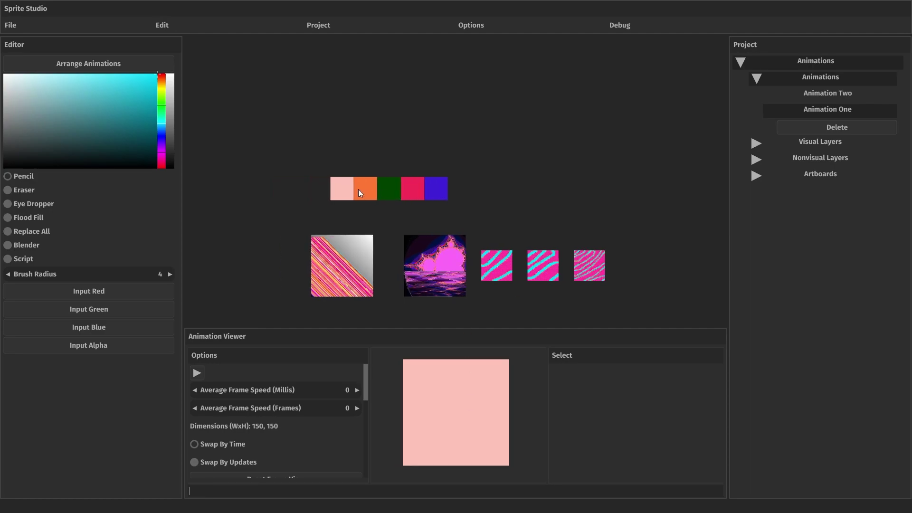
scroll(396, 187, up, 3)
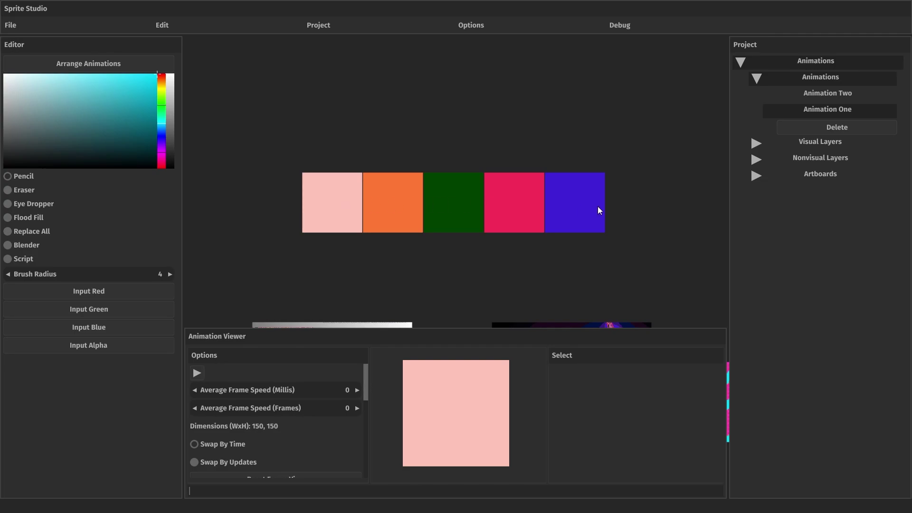
scroll(569, 201, down, 2)
key(Down)
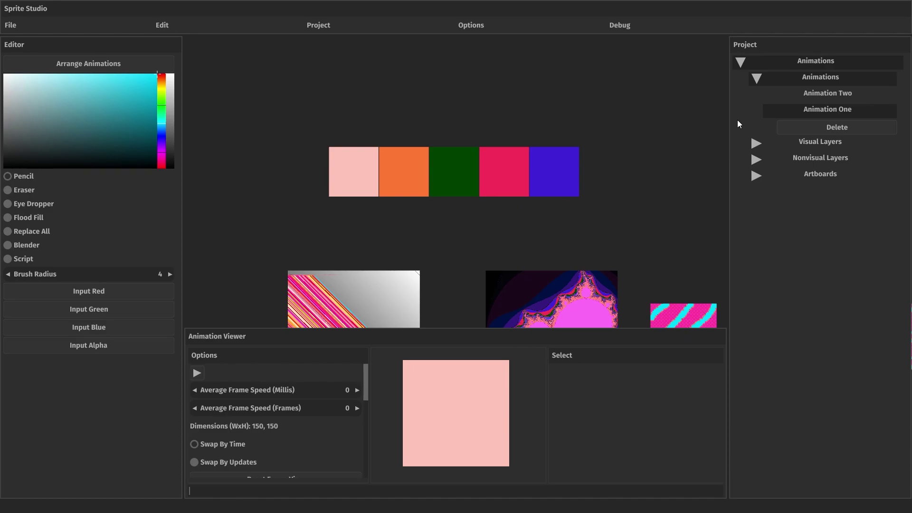
- Select Animation Two and add the fractal Artboard 7 and the striped gradient Artboard 5 to it
click(791, 95)
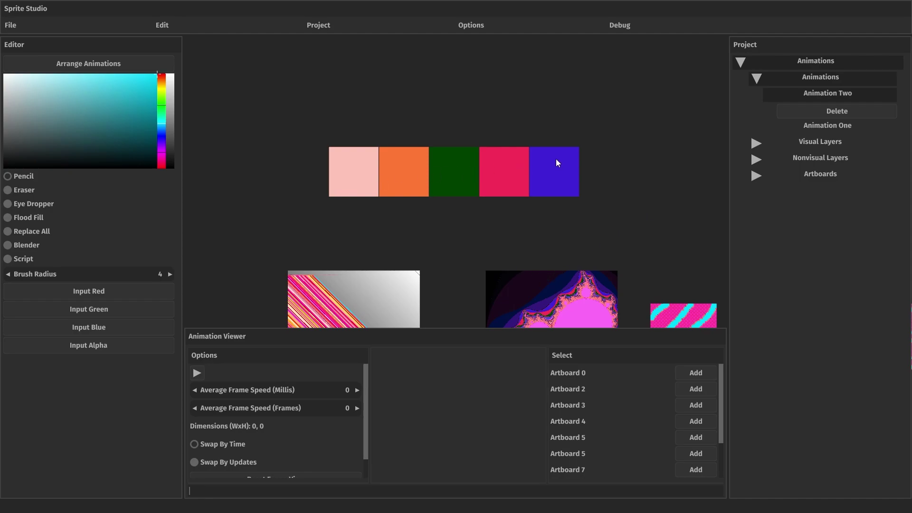
scroll(599, 390, down, 1)
scroll(597, 394, down, 3)
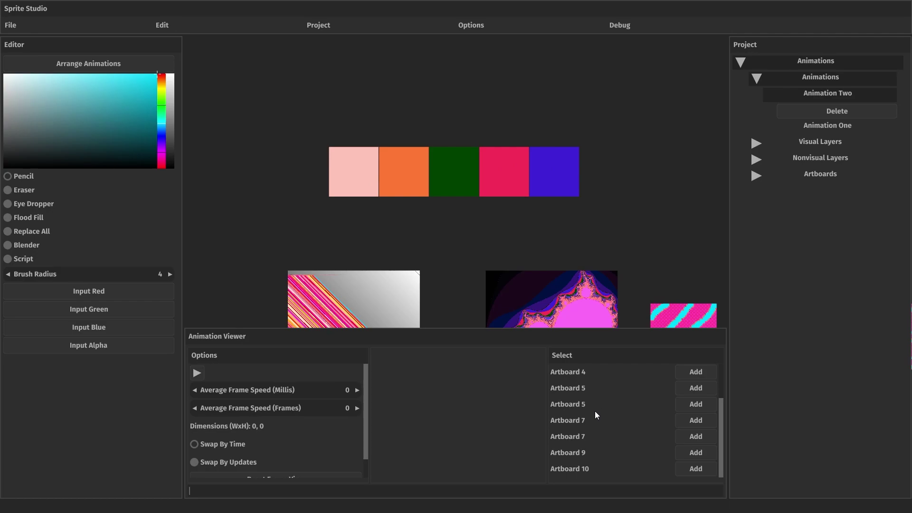
click(683, 421)
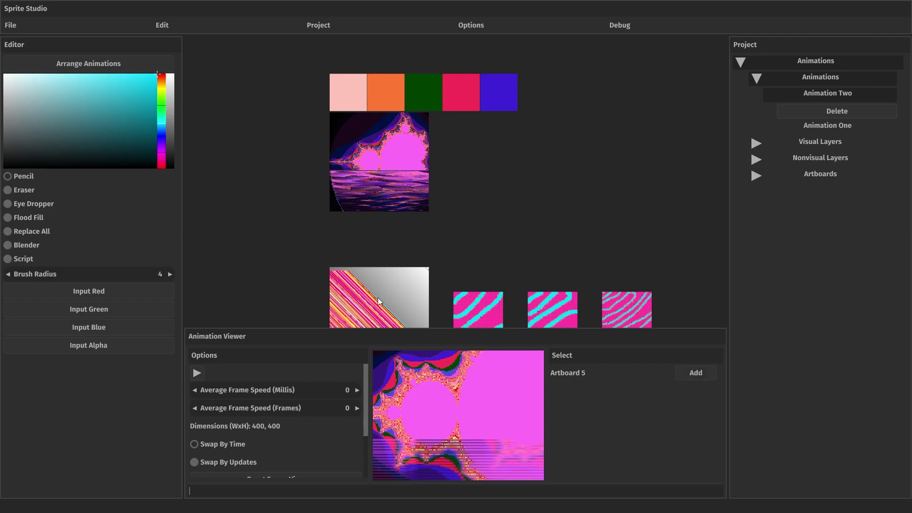
click(708, 372)
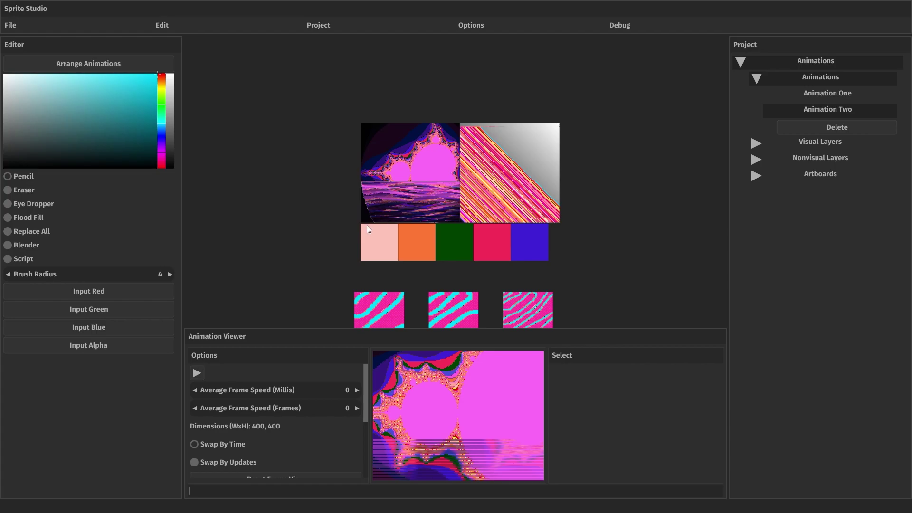
scroll(577, 194, down, 1)
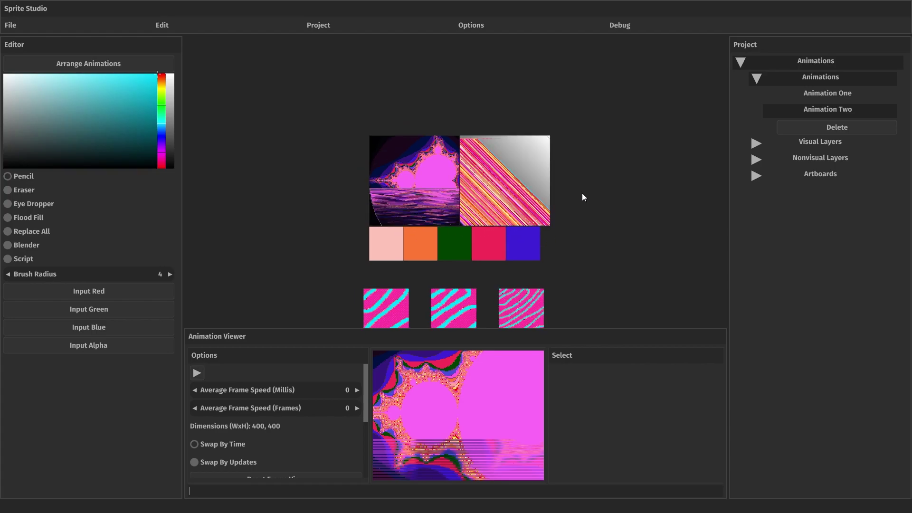
- Add a third animation named "Animation THree" to the project
click(159, 25)
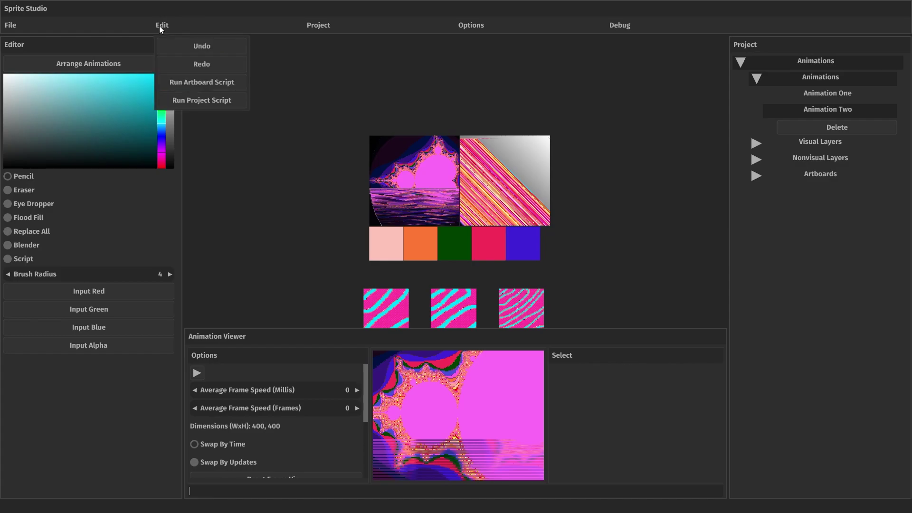
click(327, 24)
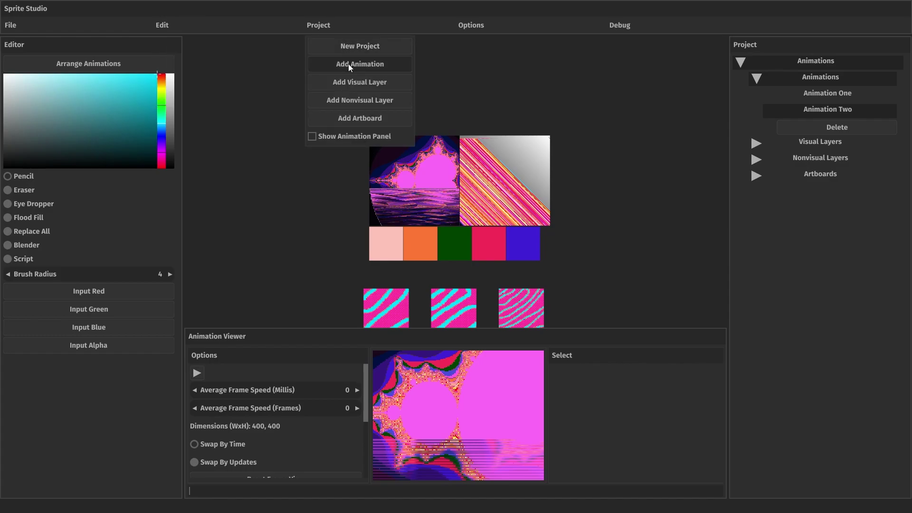
click(348, 64)
click(494, 222)
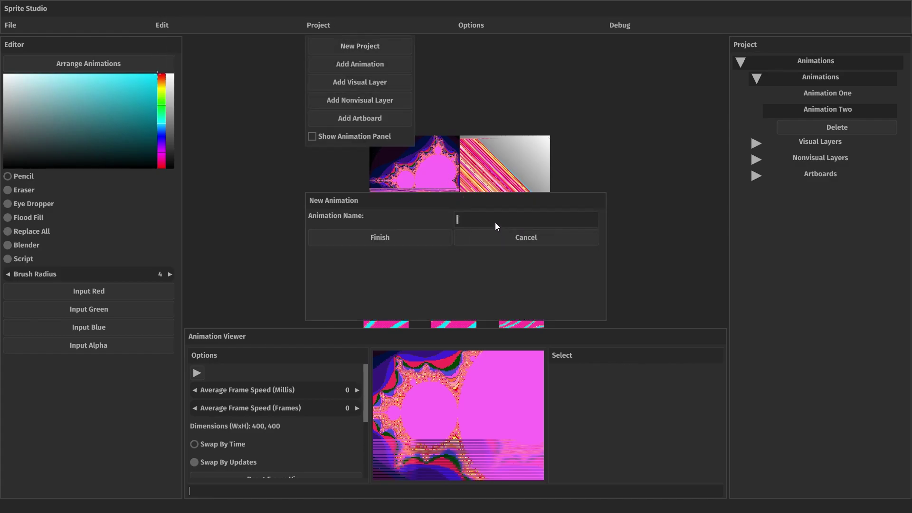
text(Animation THree)
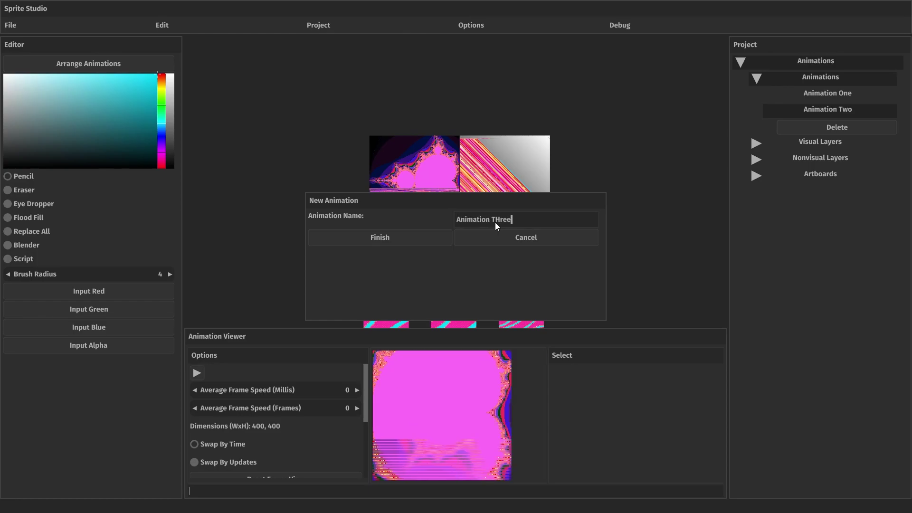
click(420, 244)
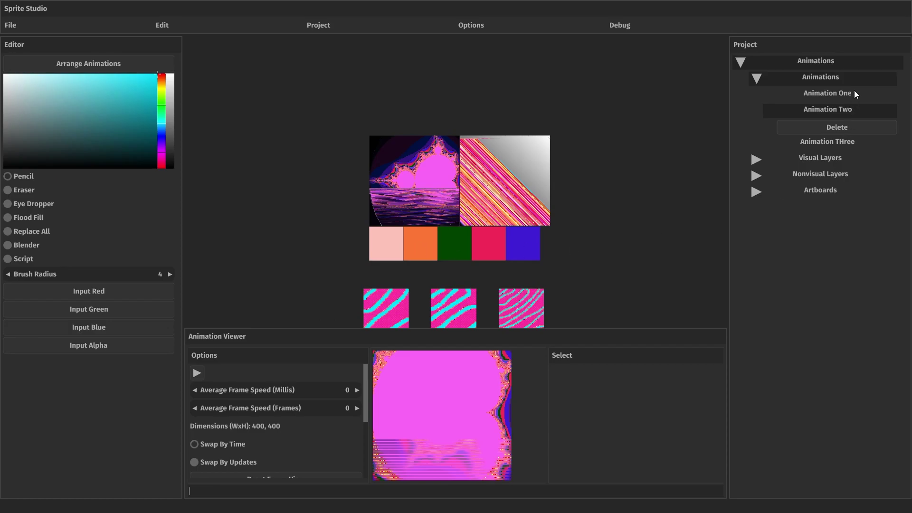
- Select Animation THree and add the remaining pink and cyan Artboards 7, 9 and 10 to it
click(846, 143)
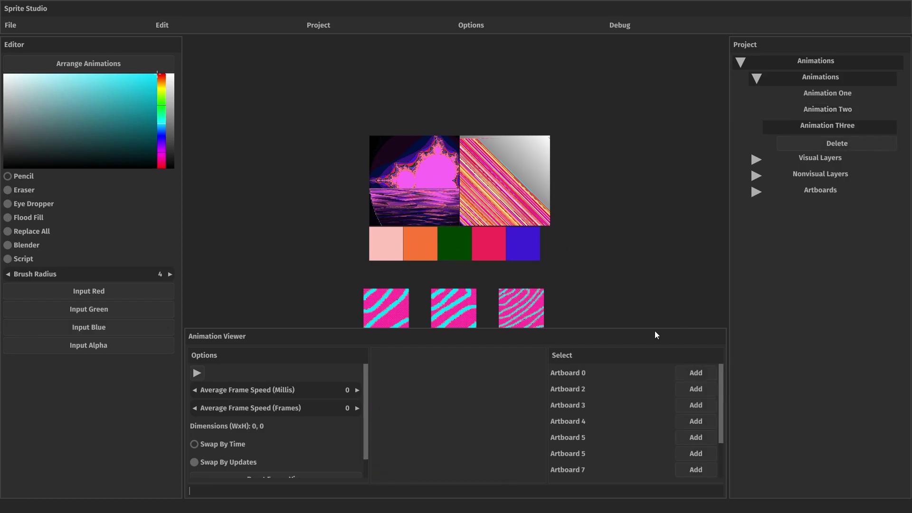
scroll(592, 300, down, 1)
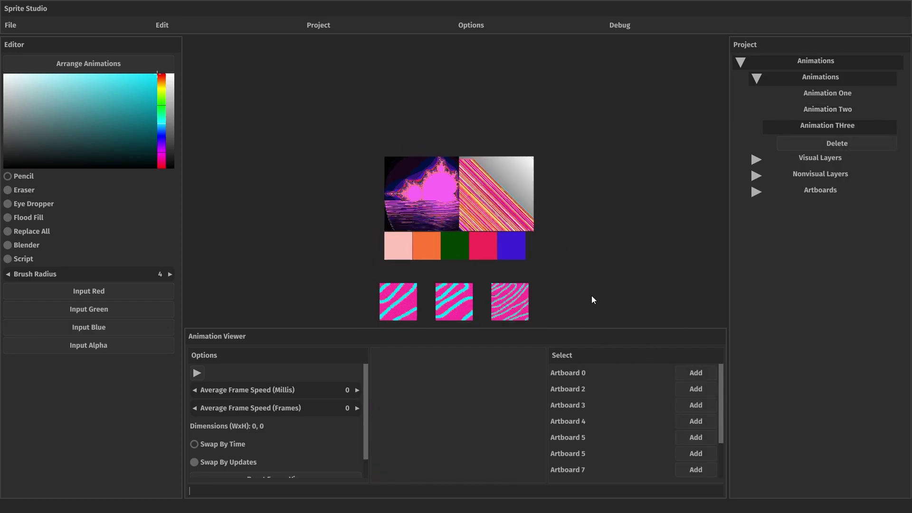
scroll(593, 300, down, 1)
scroll(610, 375, down, 2)
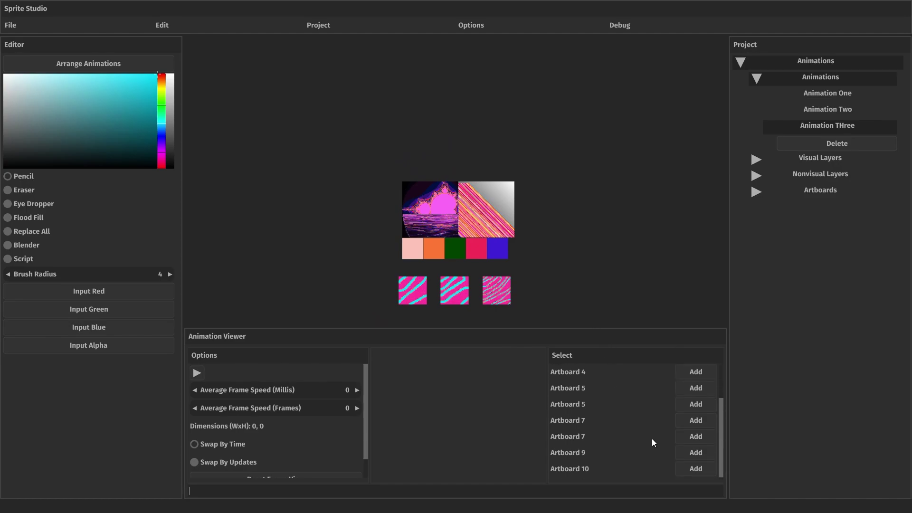
click(696, 442)
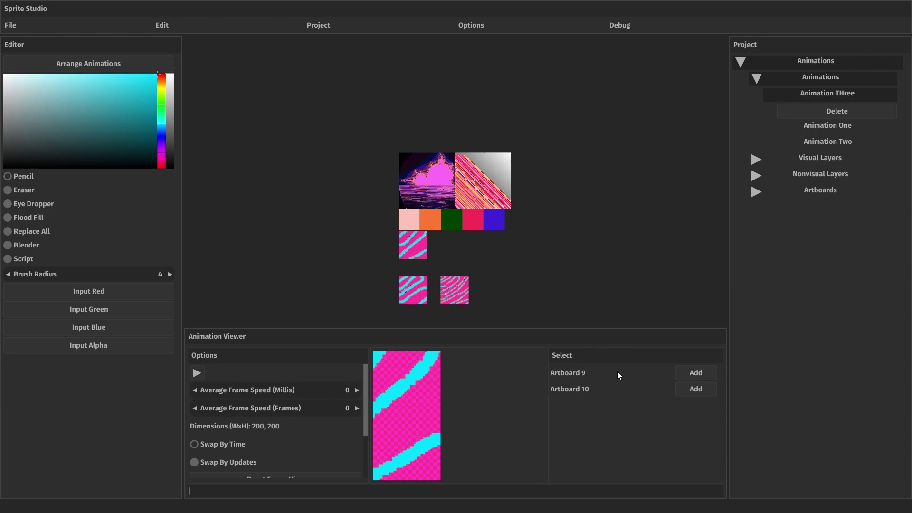
click(691, 378)
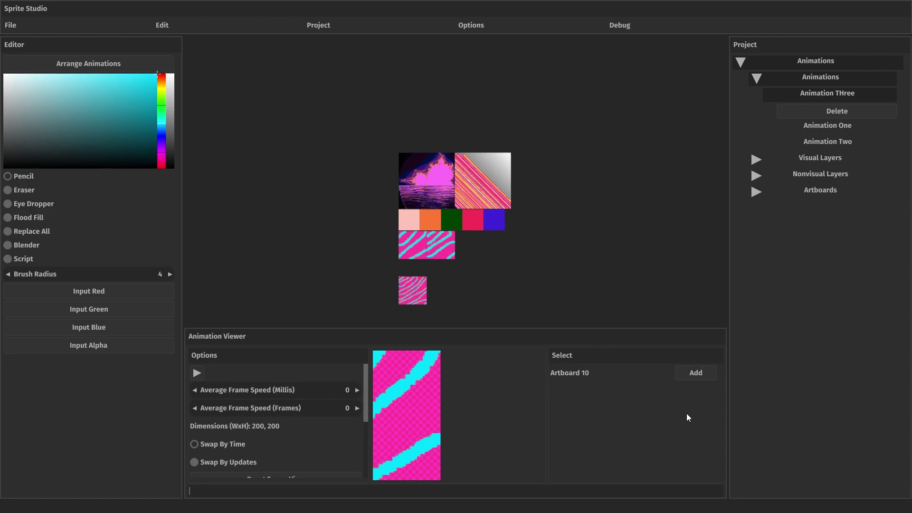
click(696, 373)
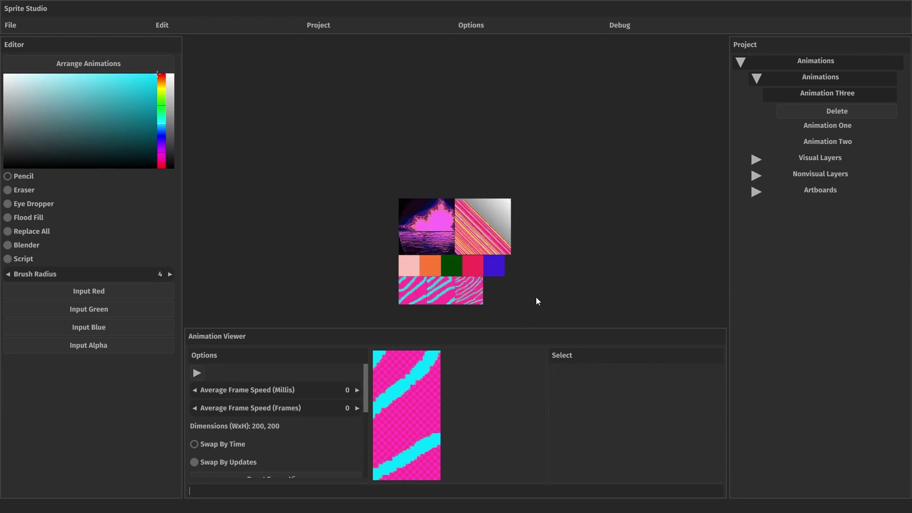
- Preview Animation One and Animation Two in the Animation Viewer, ending with Animation One selected
scroll(531, 286, up, 3)
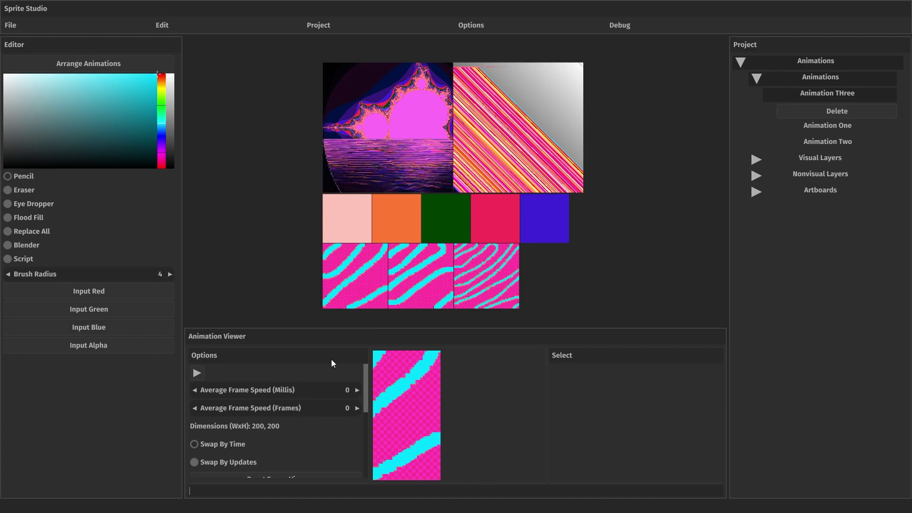
click(813, 127)
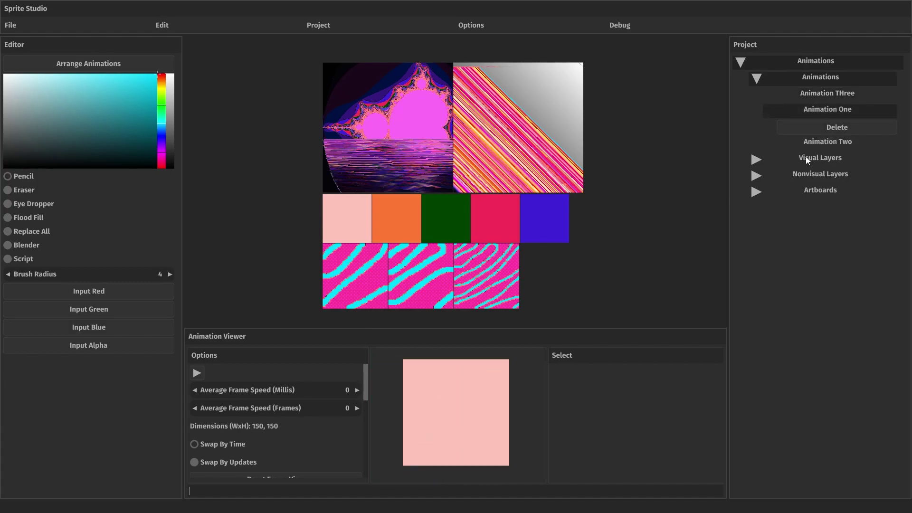
click(828, 143)
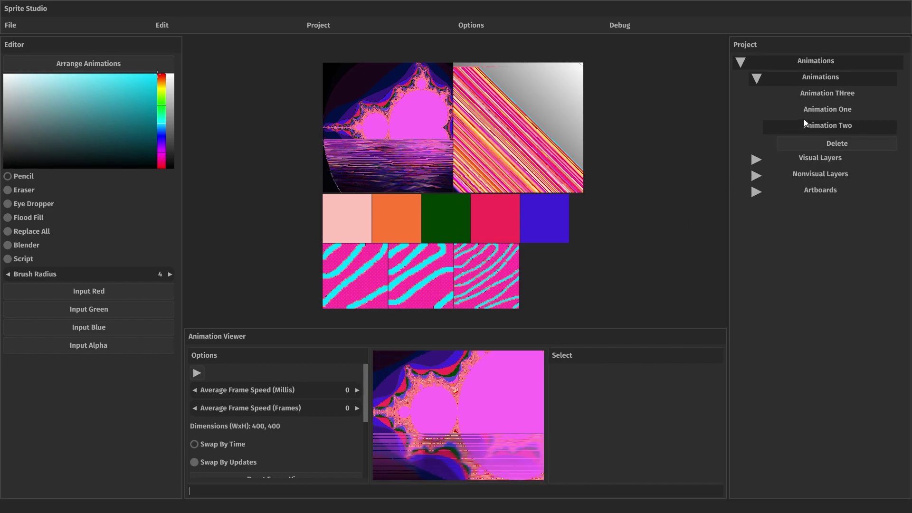
click(819, 111)
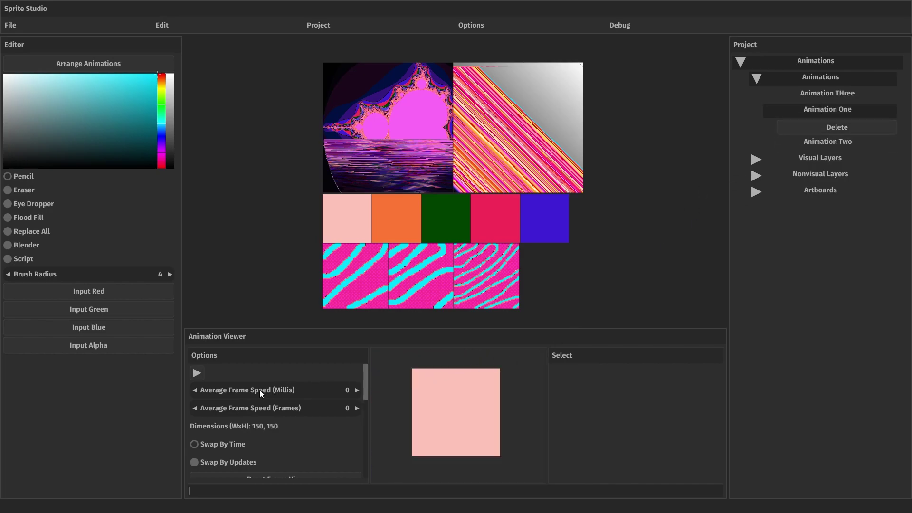
- Set Animation One's average frame speed to 53.30 milliseconds, play the animation and stop it
drag(242, 392, 672, 312)
click(197, 372)
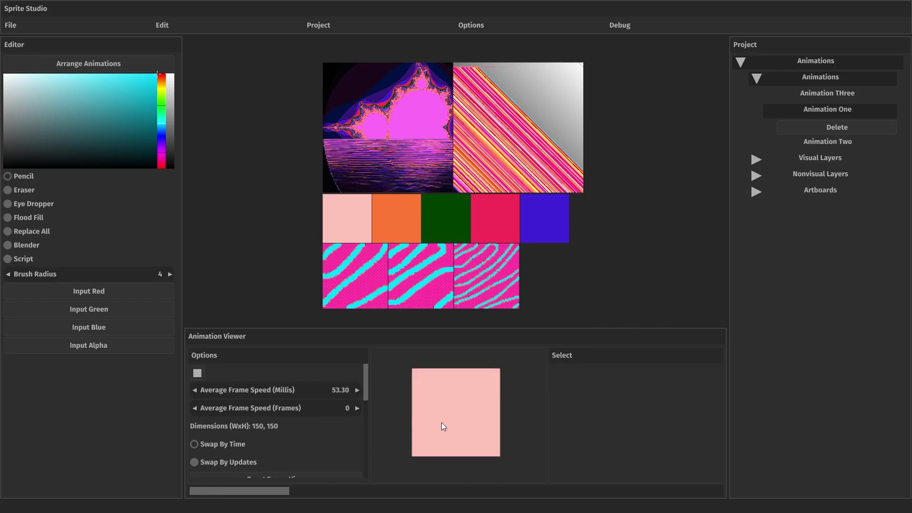
click(200, 375)
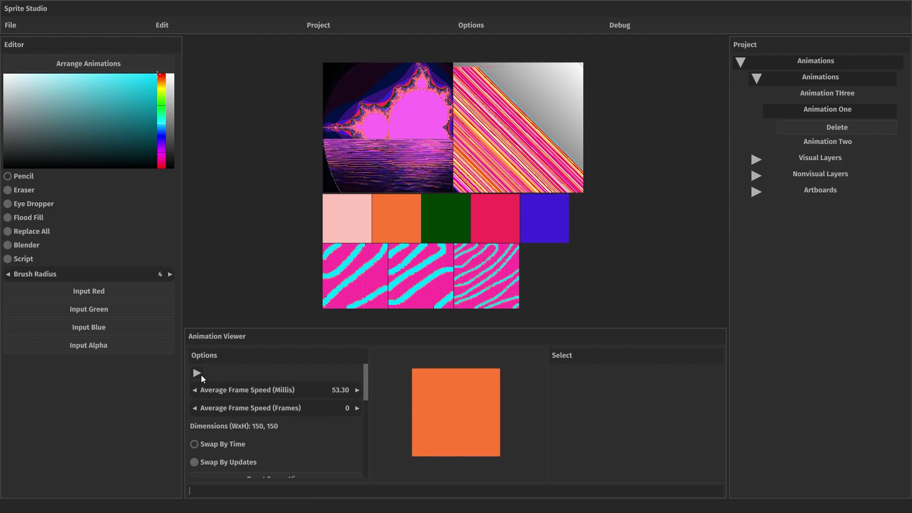
- Make Animation One swap by updates with an average frame speed of 32 frames, and play and stop it
scroll(415, 386, down, 2)
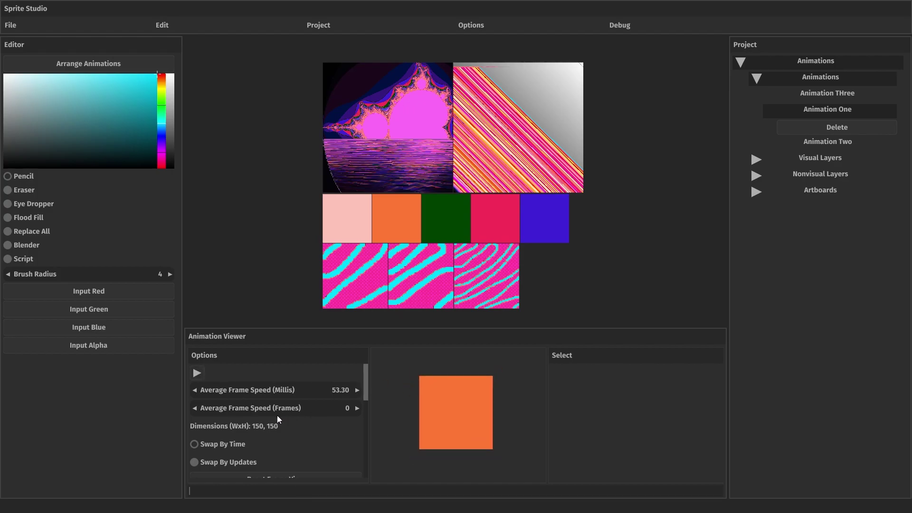
click(237, 463)
click(196, 374)
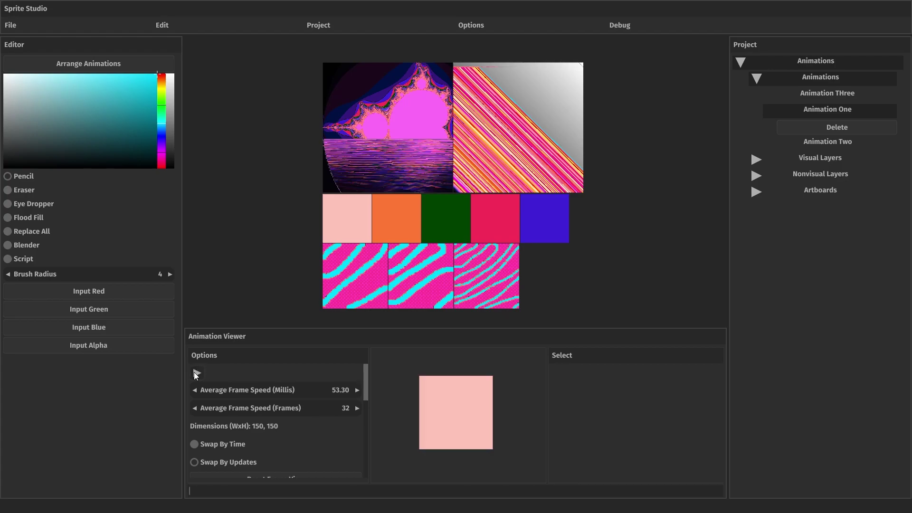
- Set the simulation frame rate to 90, and play and stop Animation One
click(474, 27)
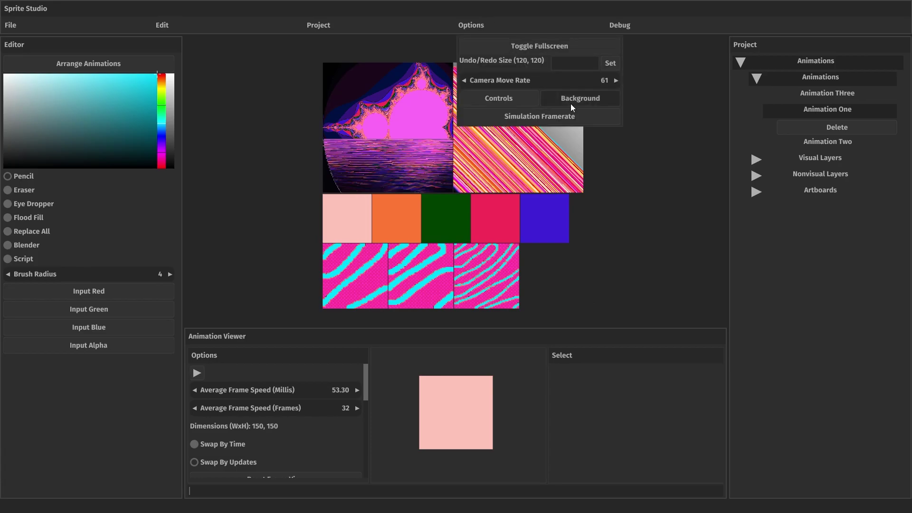
click(566, 119)
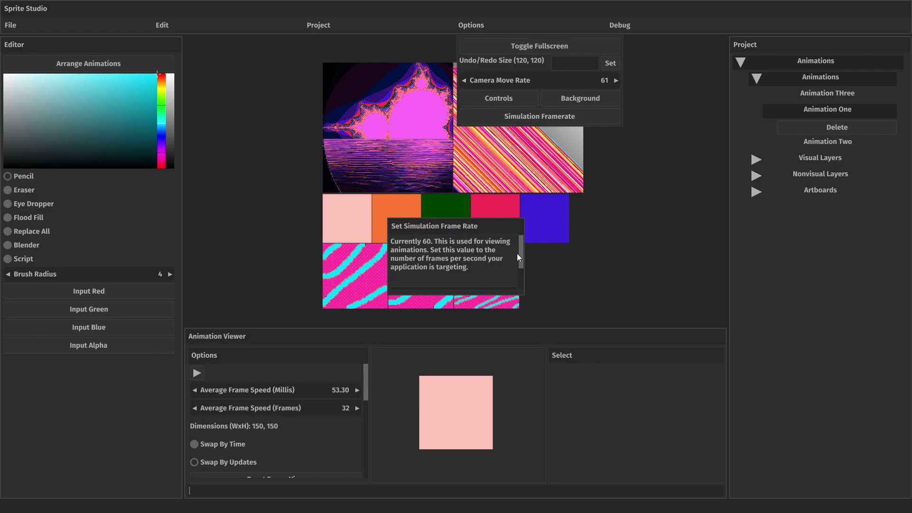
drag(520, 252, 517, 281)
click(500, 263)
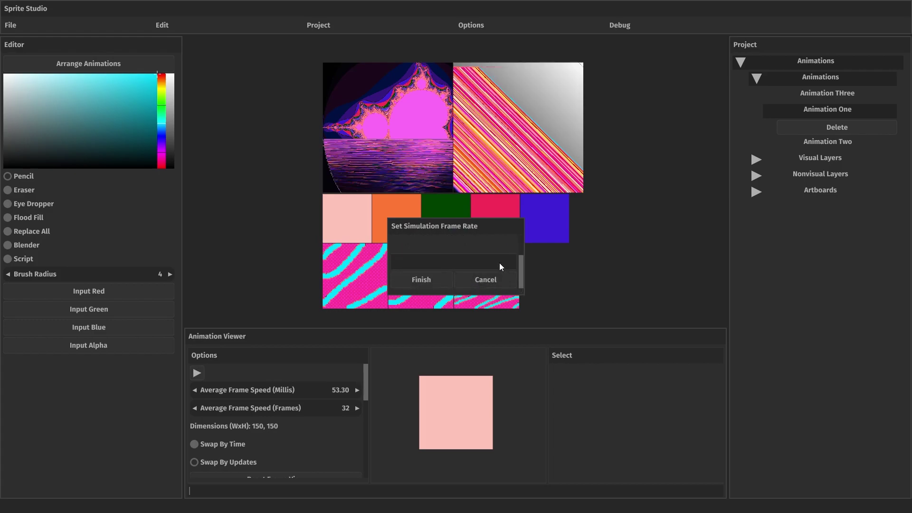
text(60)
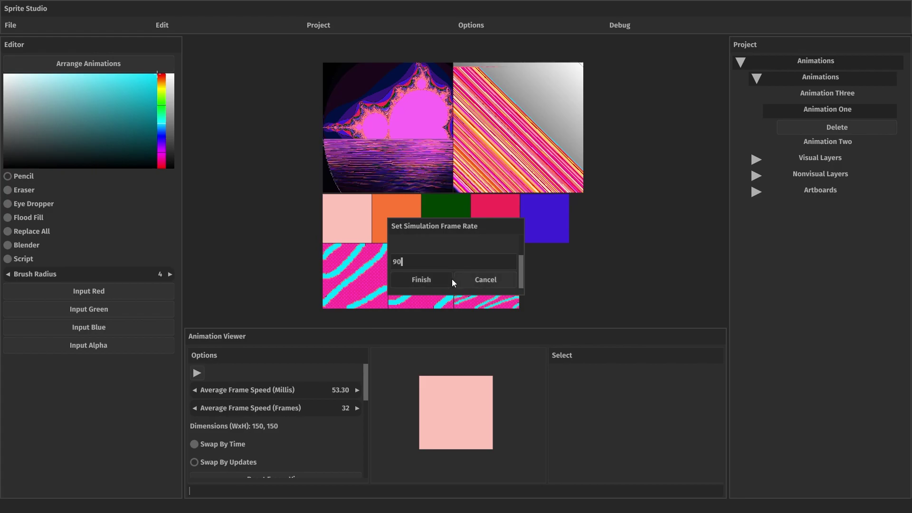
click(443, 280)
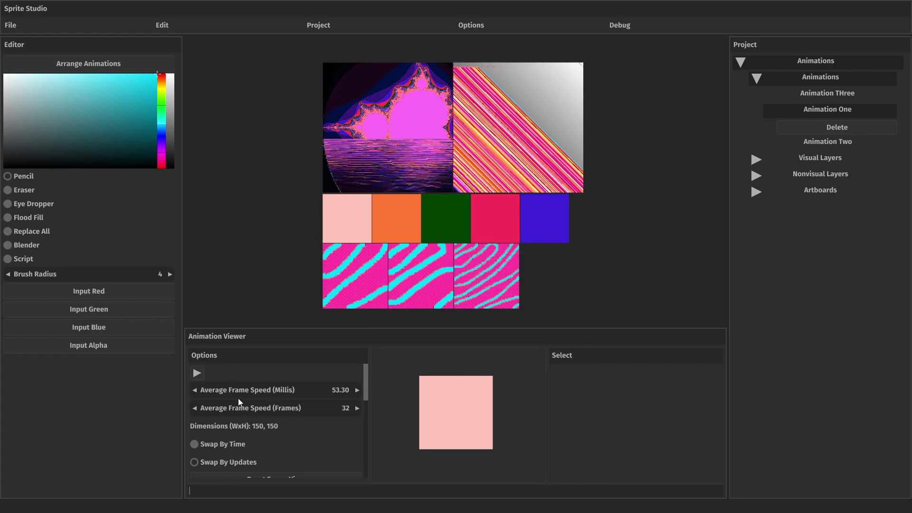
click(198, 373)
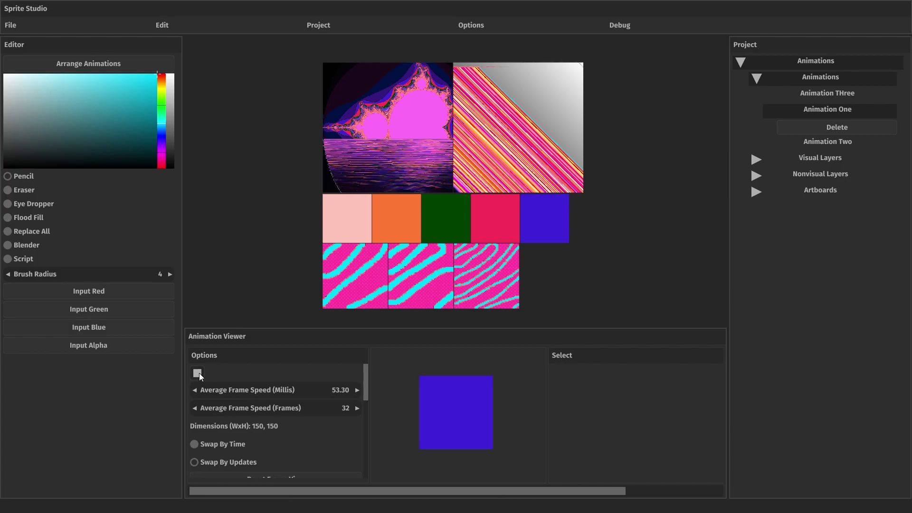
click(199, 373)
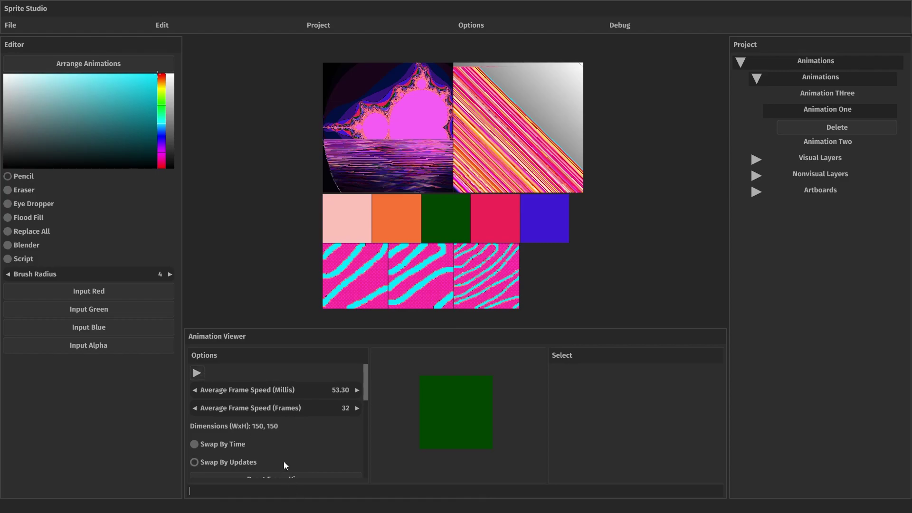
- Reset the frame view, enlarge the frame preview and look through Animation One's frame list
scroll(284, 463, down, 5)
click(307, 399)
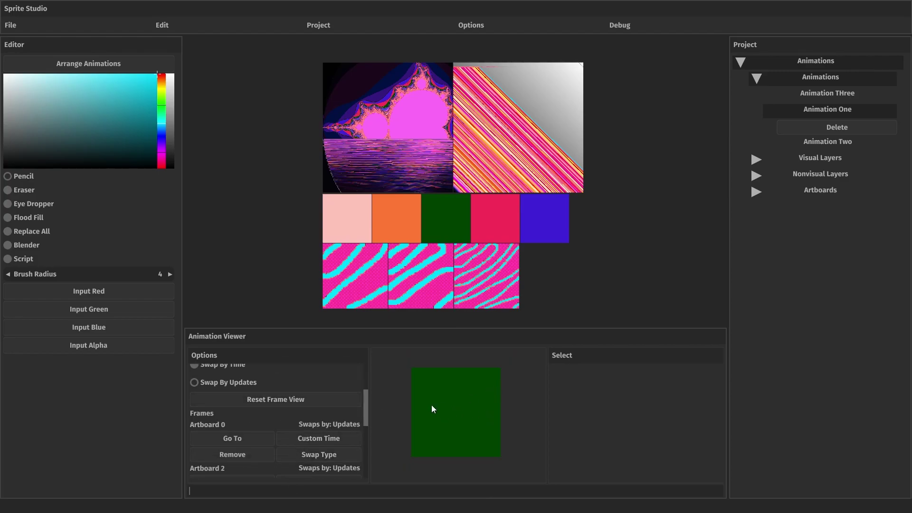
scroll(430, 409, up, 3)
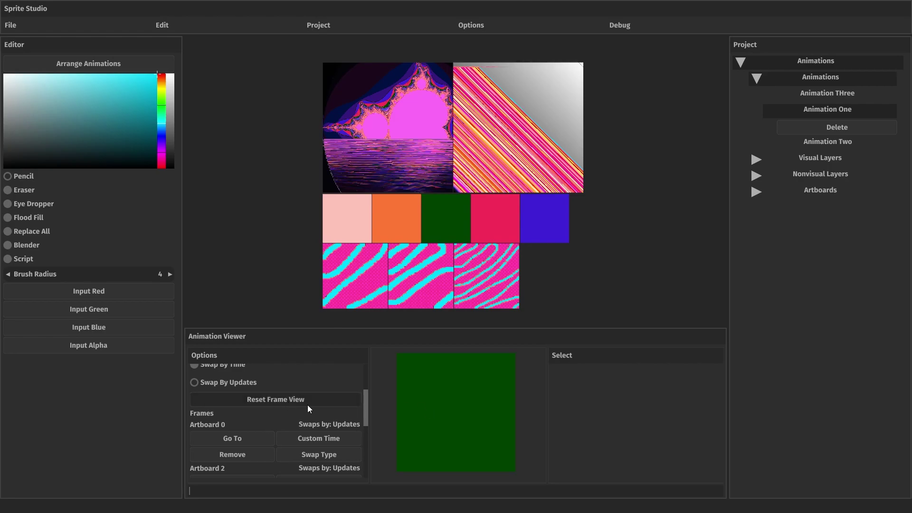
scroll(333, 415, down, 9)
scroll(332, 415, up, 9)
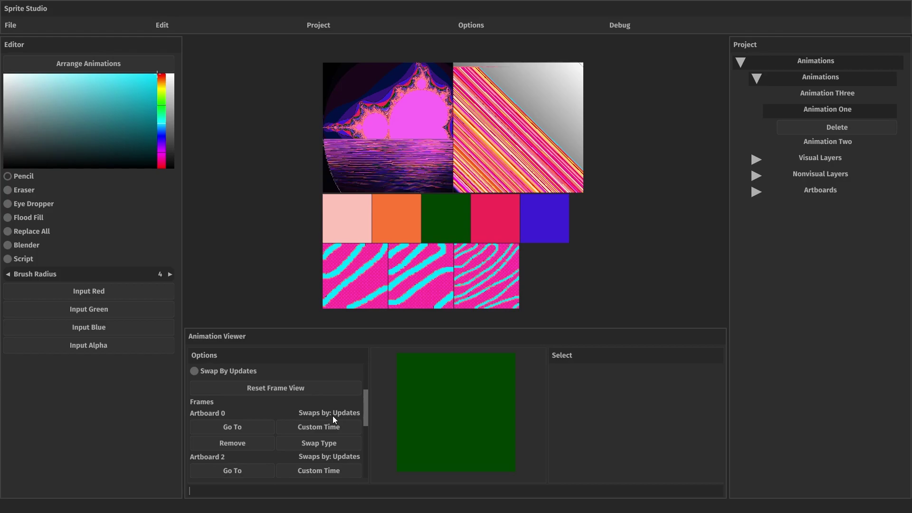
- Change the swap type of Animation One's Artboard 0 frame to Swap By Time
scroll(332, 415, up, 1)
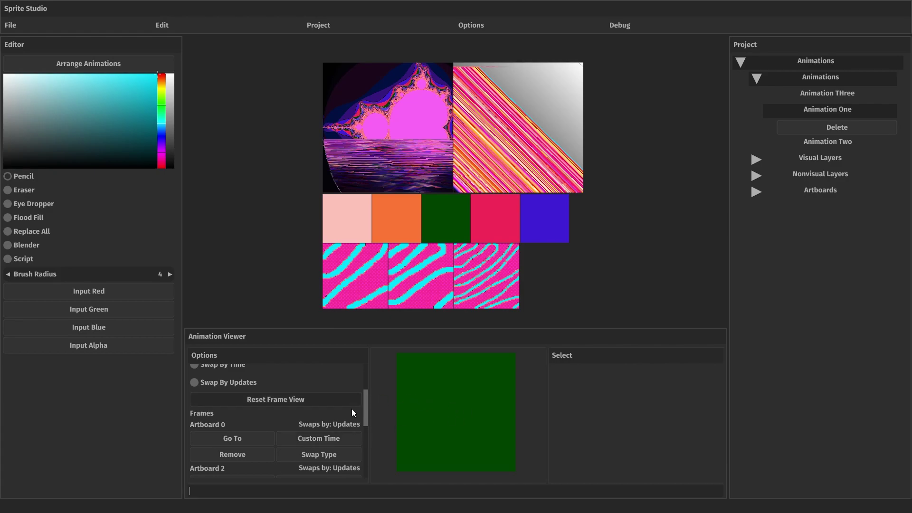
scroll(326, 442, down, 1)
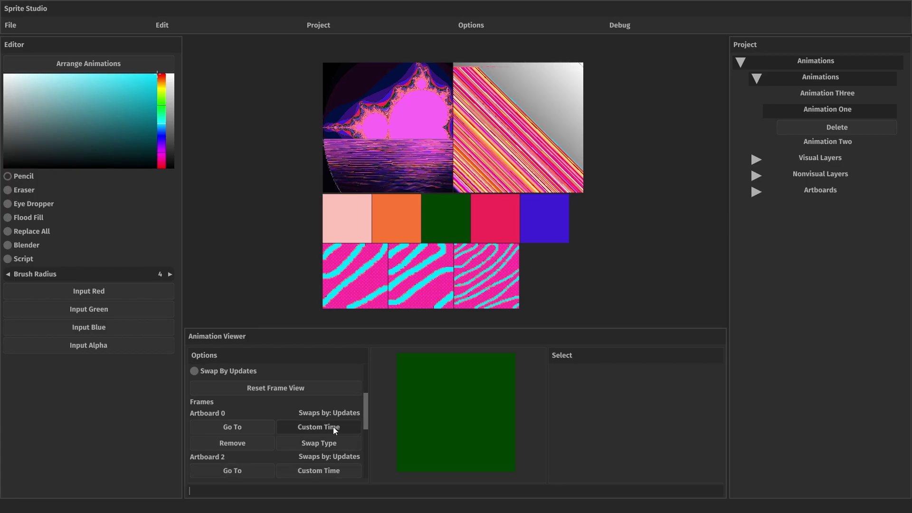
click(320, 448)
click(378, 252)
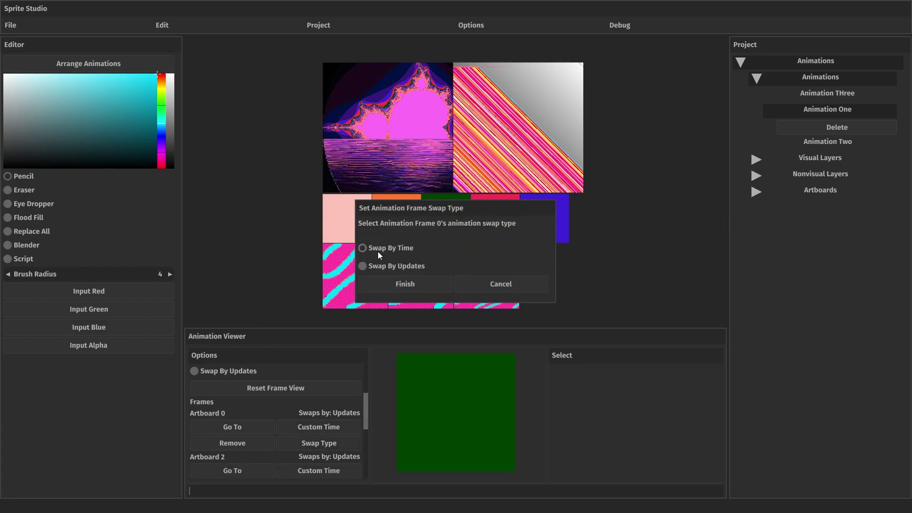
click(389, 286)
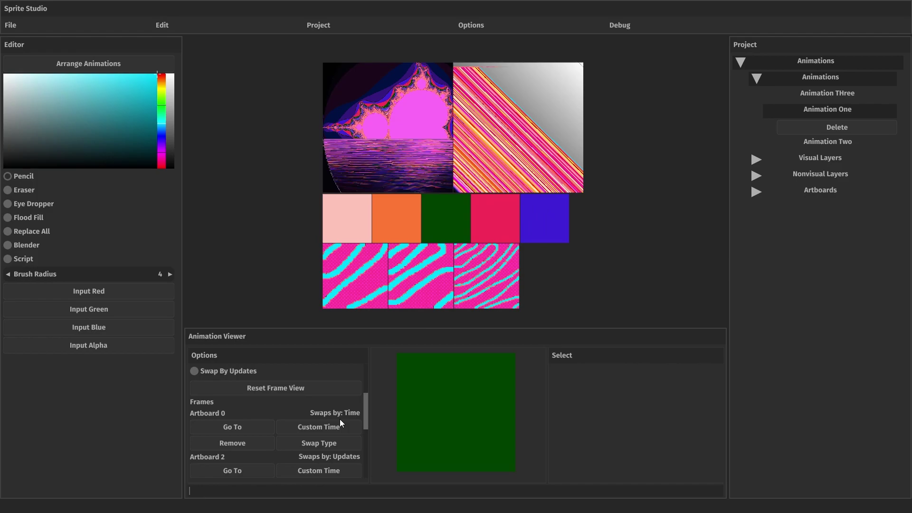
- Examine the animation-wide swap options and frame speeds alongside the individual swap types of Animation One's frames
scroll(304, 425, up, 1)
scroll(304, 423, up, 3)
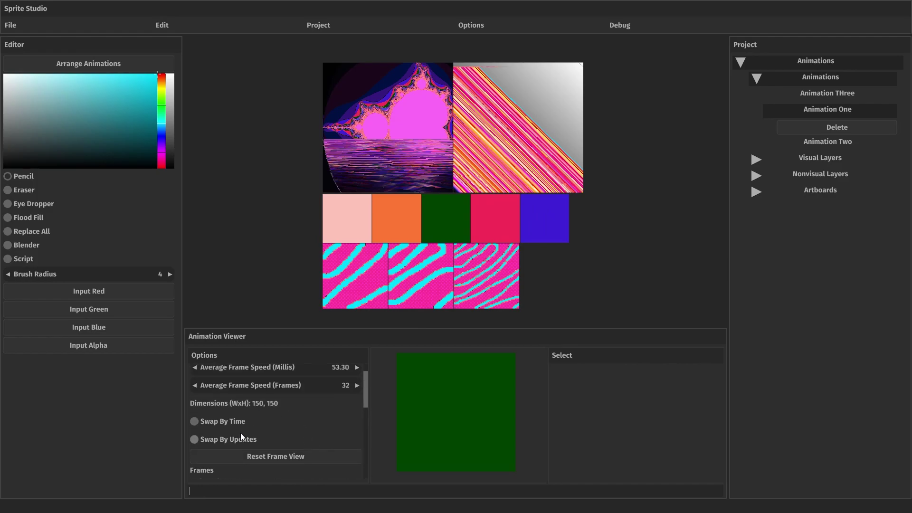
scroll(267, 440, down, 4)
scroll(258, 429, up, 2)
scroll(258, 430, down, 2)
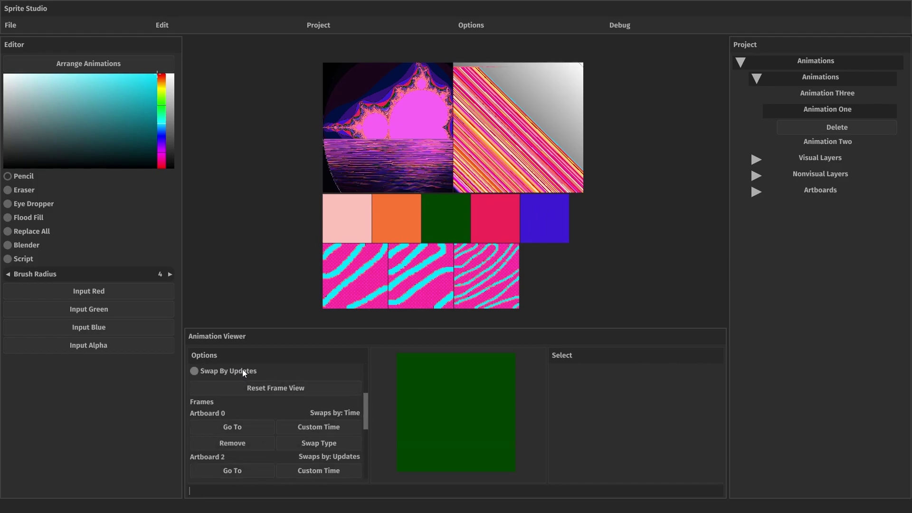
scroll(214, 382, up, 1)
scroll(279, 407, down, 1)
scroll(240, 375, up, 1)
scroll(286, 401, down, 3)
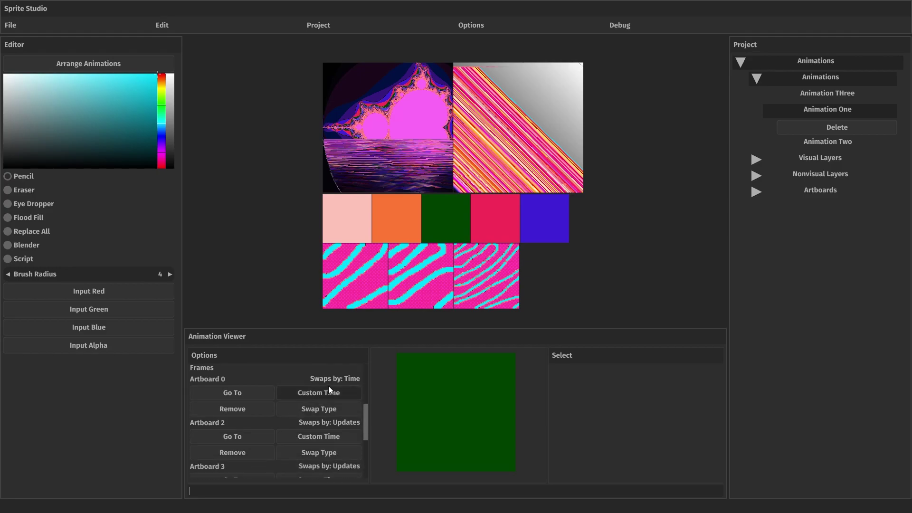
scroll(317, 401, up, 5)
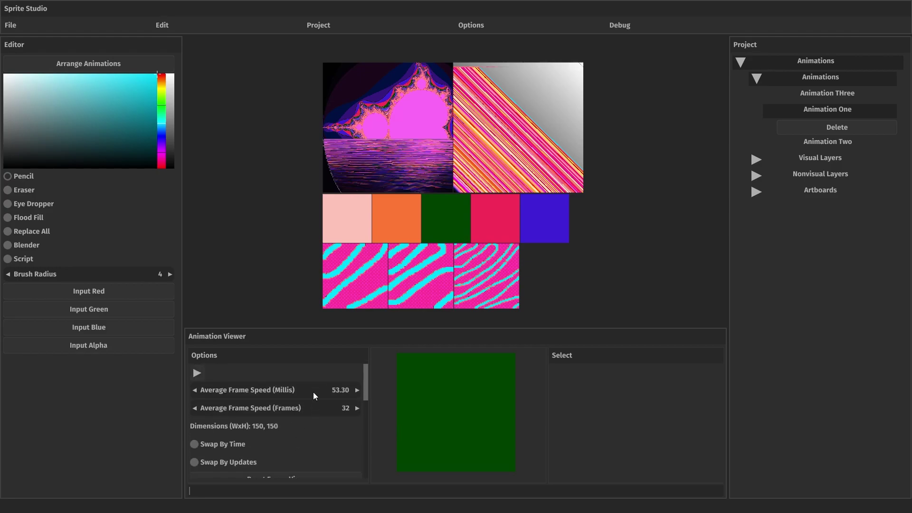
- Set Animation One's average frame speed to 144.40 milliseconds and go to its Artboard 0 frame
drag(360, 388, 911, 326)
scroll(504, 316, down, 2)
scroll(398, 322, up, 2)
scroll(303, 393, down, 3)
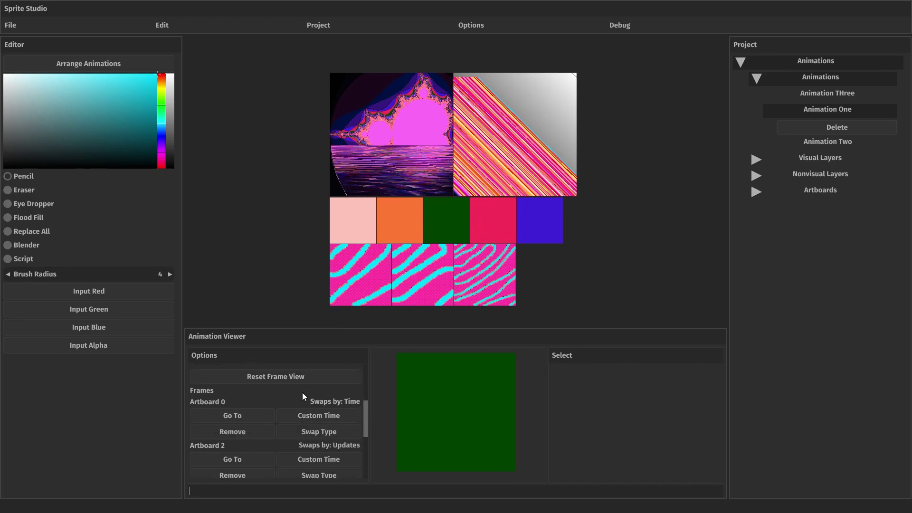
scroll(302, 393, up, 3)
scroll(305, 405, down, 3)
click(226, 465)
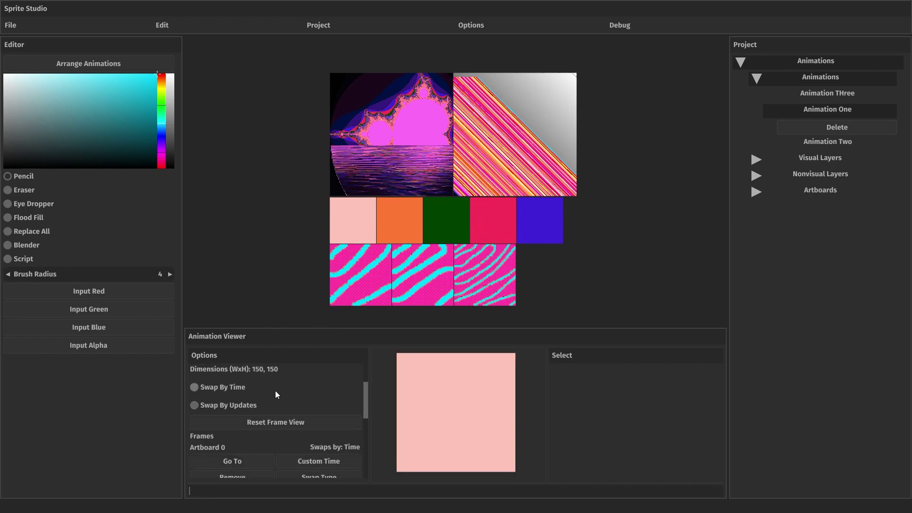
- Play Animation One from the Artboard 0 frame to preview the mixed swap types, and stop it
scroll(275, 392, up, 3)
click(198, 374)
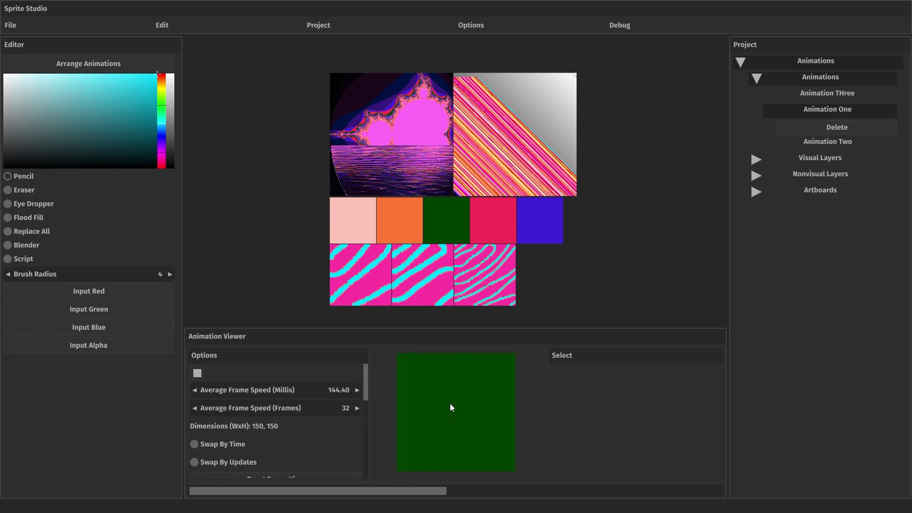
click(198, 371)
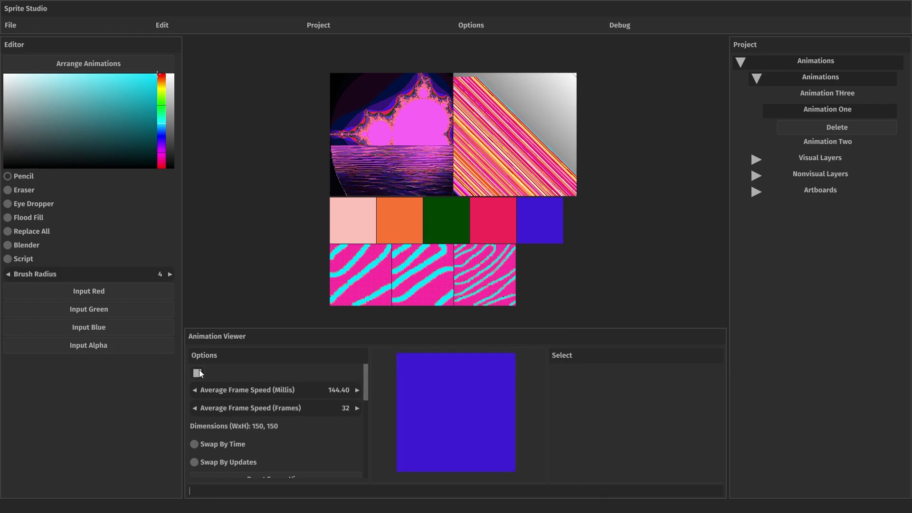
- Give Animation One's Artboard 0 frame a custom speed of 900 milliseconds
scroll(332, 363, down, 3)
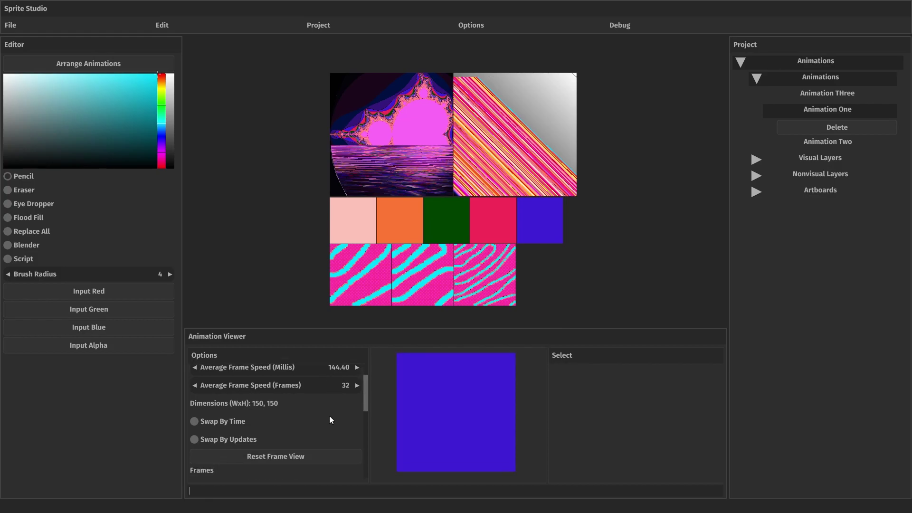
scroll(356, 412, down, 7)
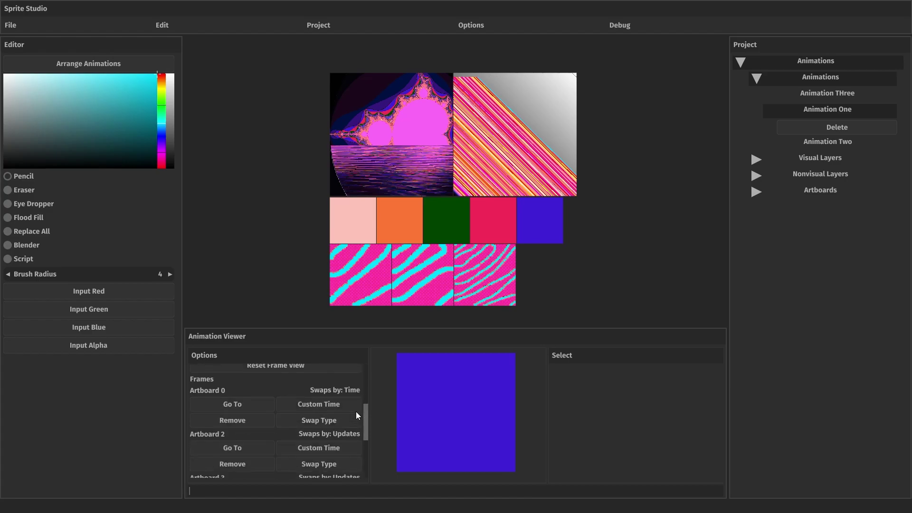
scroll(356, 411, down, 1)
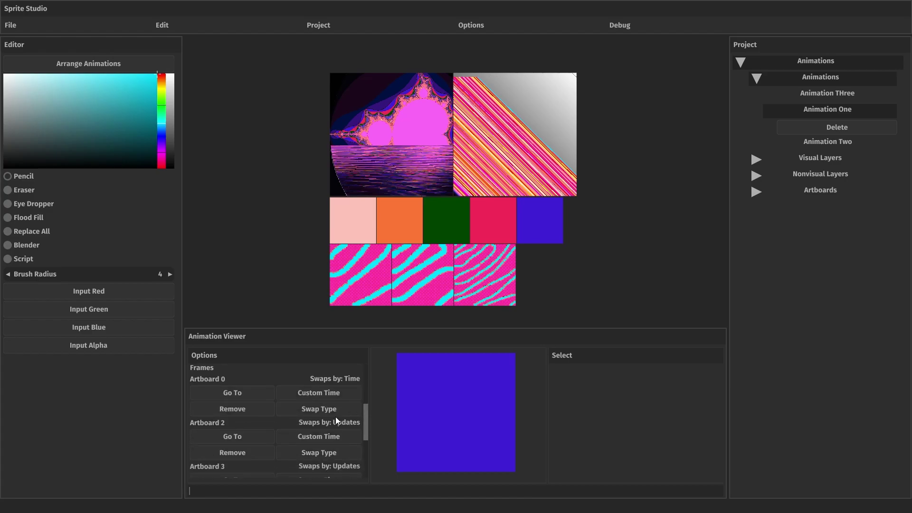
click(321, 392)
click(410, 230)
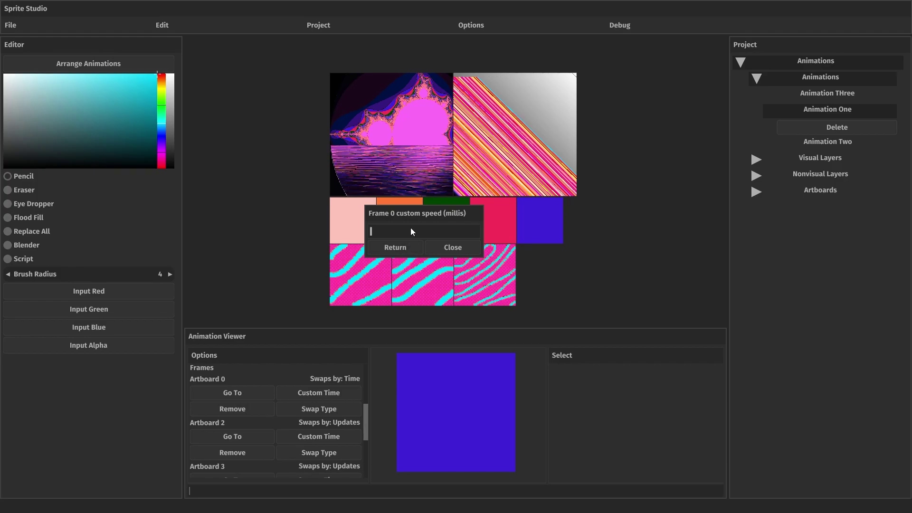
text(900)
click(387, 253)
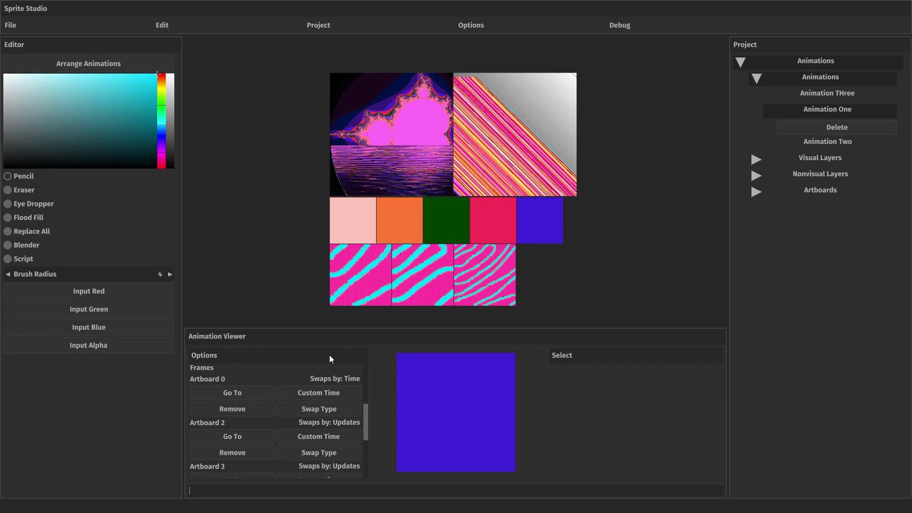
- Play Animation One to preview the custom speed of the Artboard 0 frame, and stop it
scroll(326, 424, up, 10)
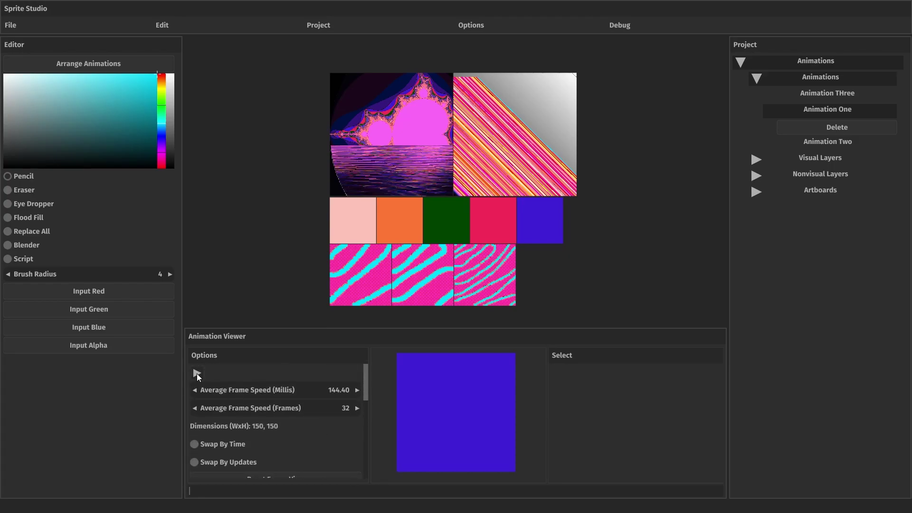
click(196, 373)
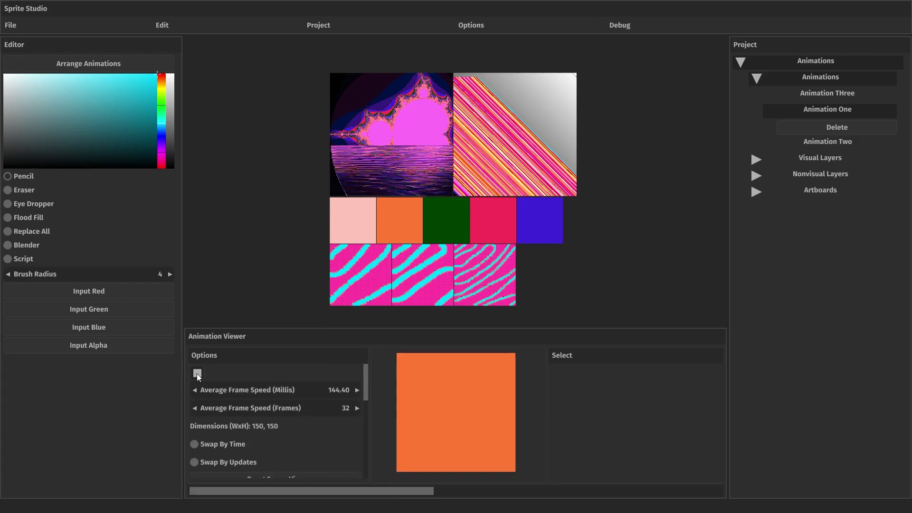
click(197, 374)
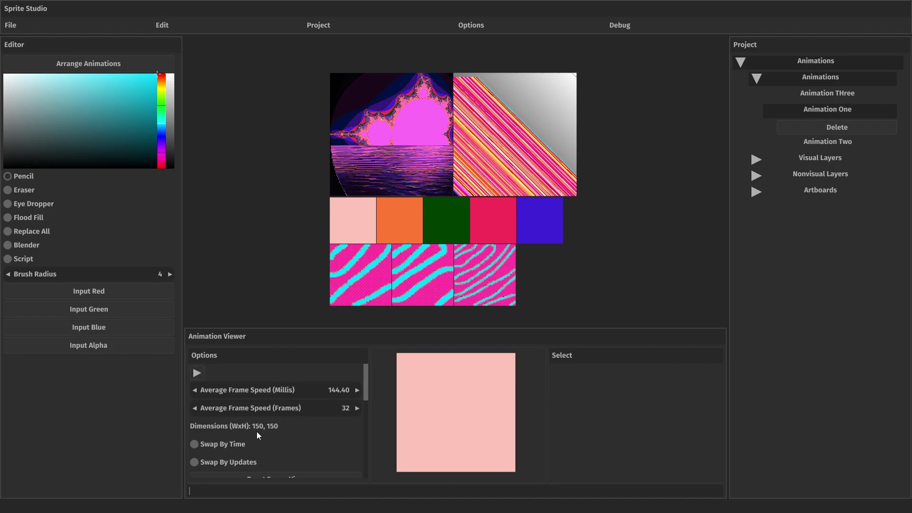
scroll(257, 431, down, 10)
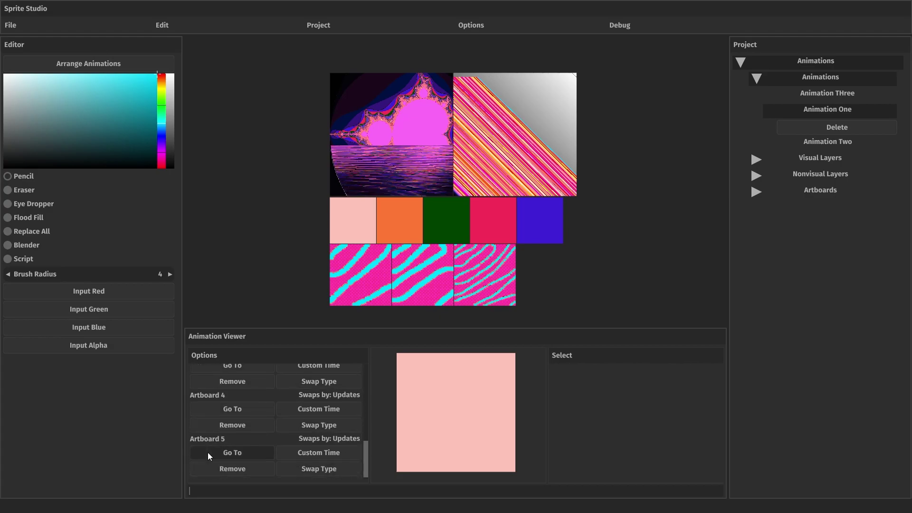